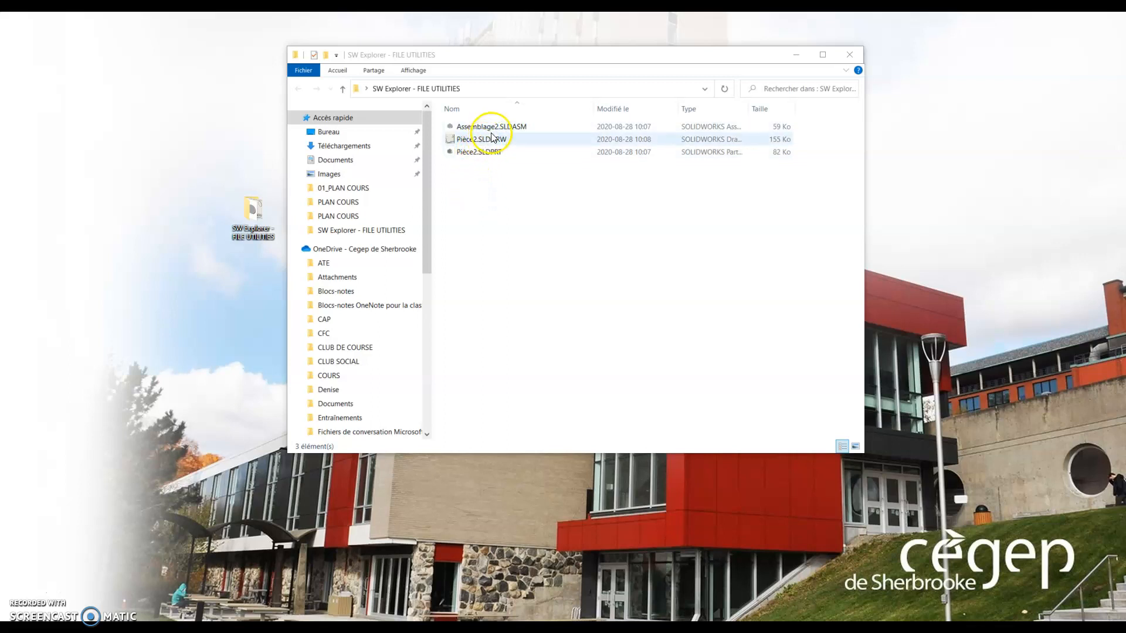
Step: Open Assemblage2.SLDASM and open the drawing of its Pièce2 component
double_click(472, 127)
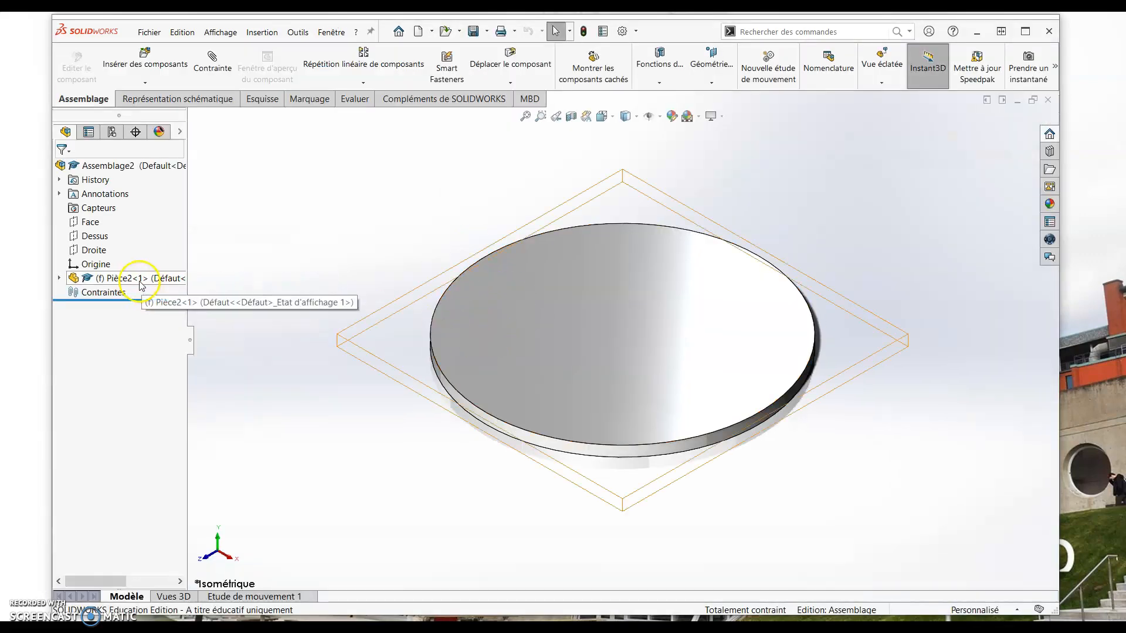
left_click(461, 278)
right_click(461, 277)
left_click(509, 230)
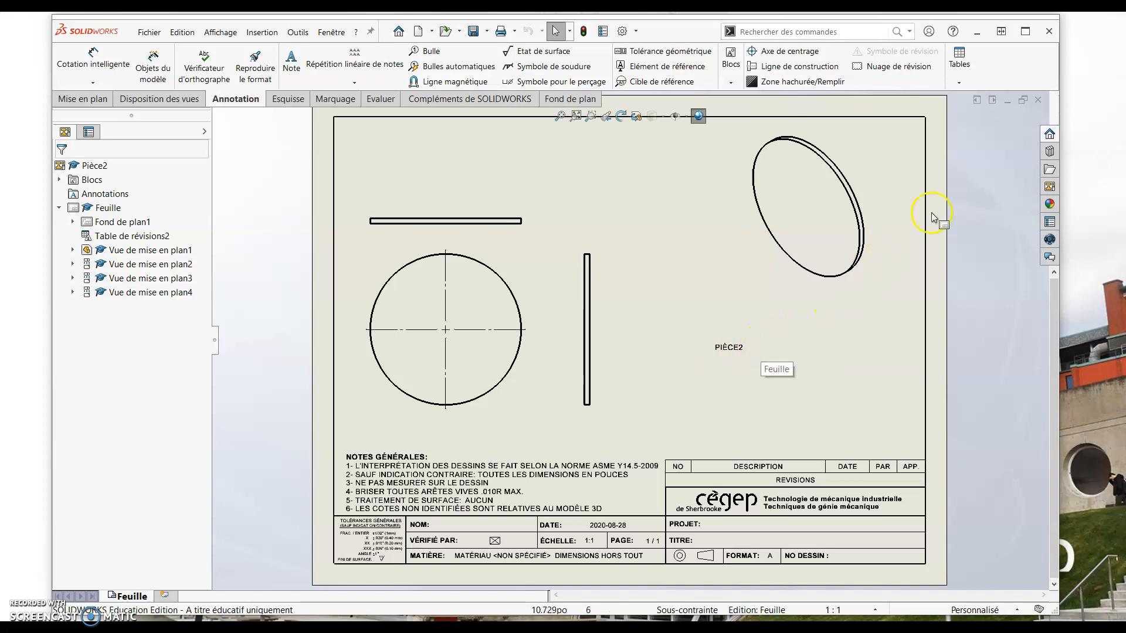
Step: Close the Pièce2 drawing and the assembly, and minimize SOLIDWORKS to return to the file folder
left_click(1037, 105)
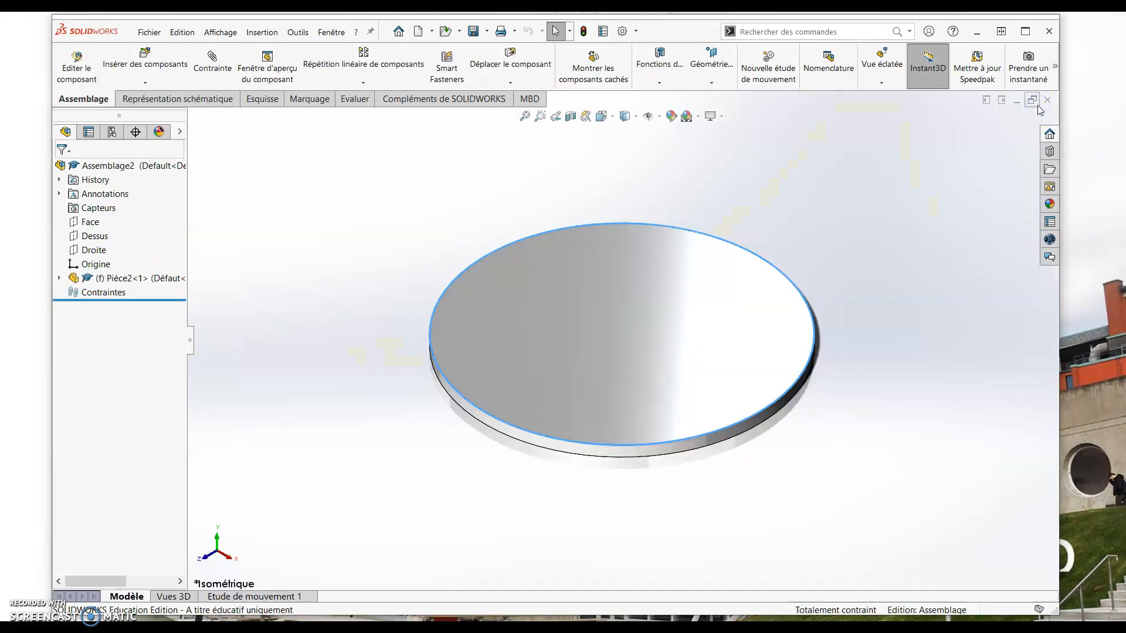
left_click(1037, 105)
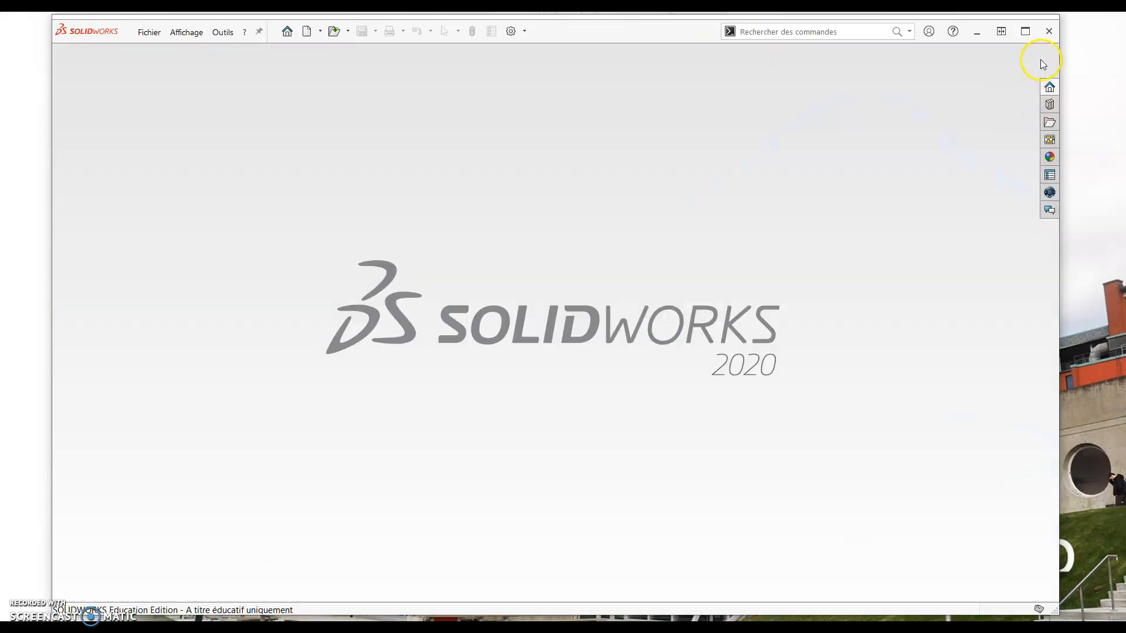
left_click(977, 32)
Step: Rename Pièce2.SLDPRT as test.SLDPRT directly in Windows Explorer
left_click(460, 153)
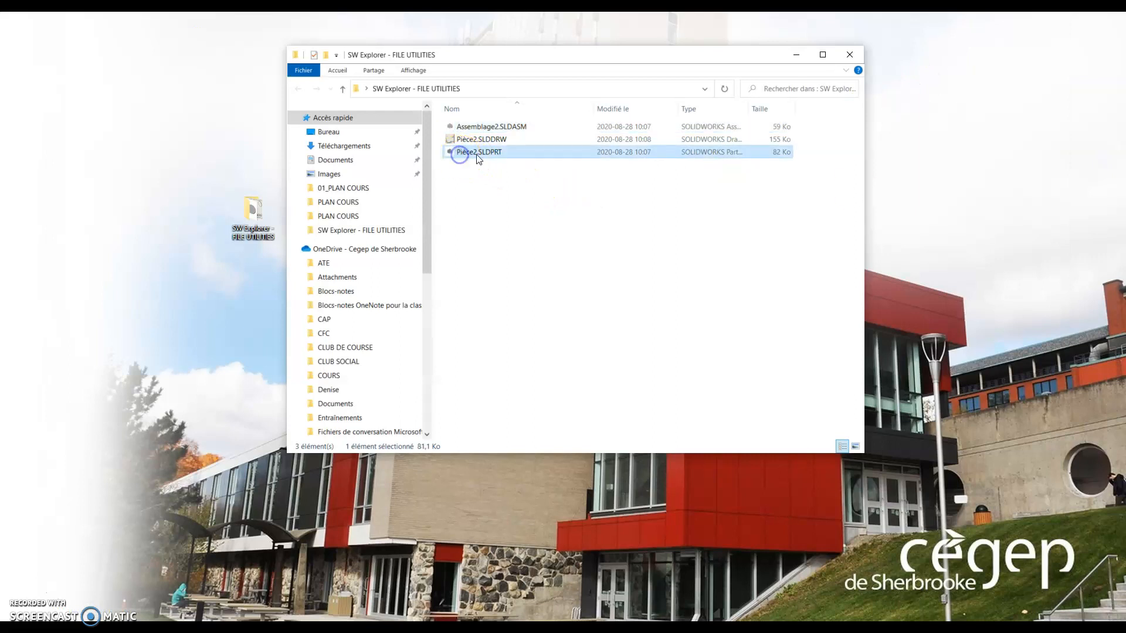
left_click(476, 153)
left_click(478, 154)
left_click_drag(458, 153, 444, 159)
type("test.SLDPRT")
left_click(476, 200)
Step: Open Pièce2.SLDDRW to check its views, close it without saving, and minimize SOLIDWORKS
double_click(484, 140)
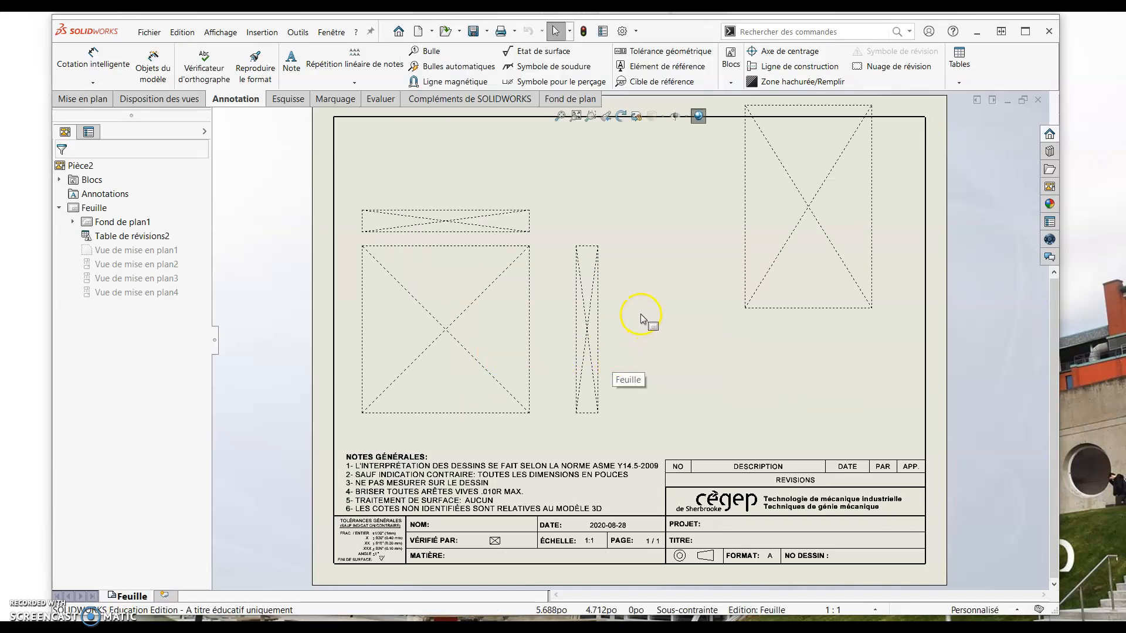
left_click(1038, 105)
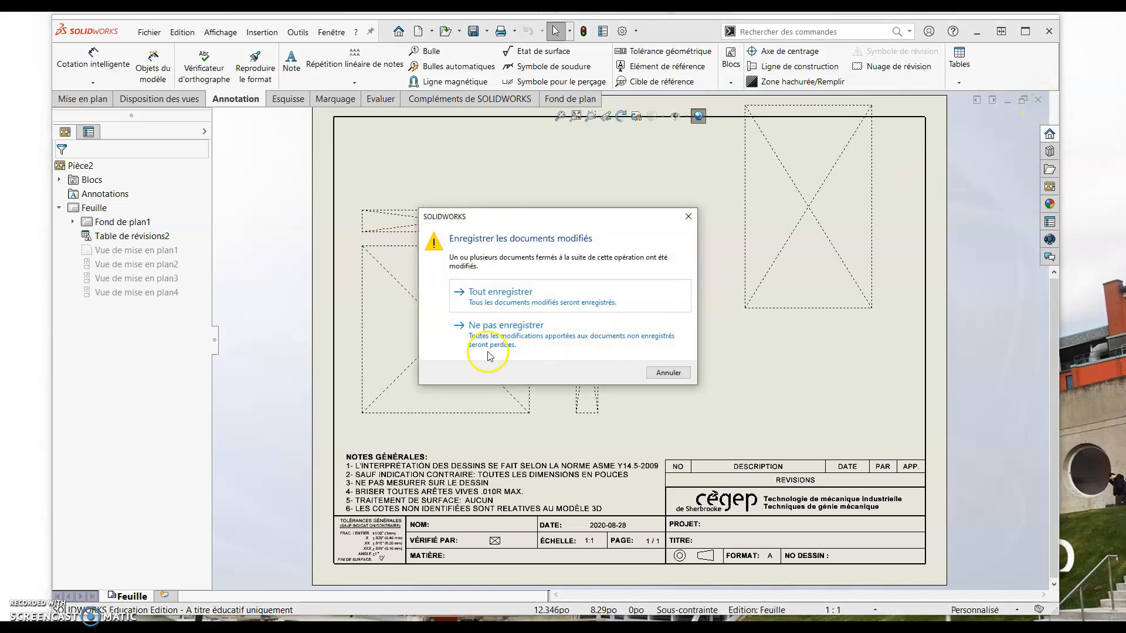
left_click(491, 331)
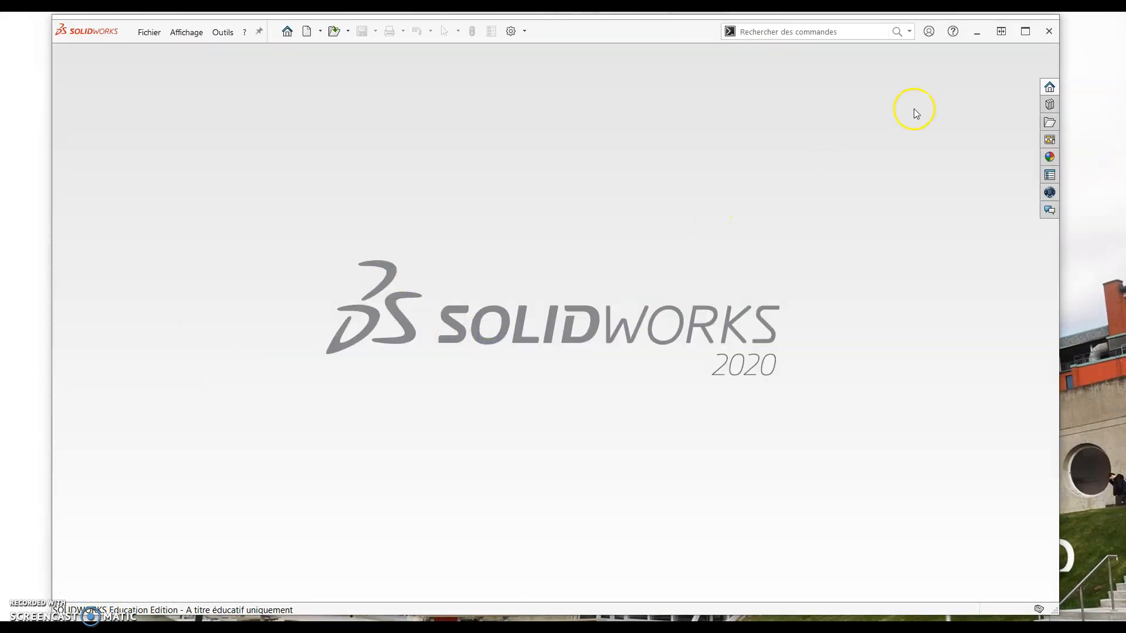
left_click(977, 31)
Step: Restore the part file's name to Pièce2.SLDPRT in Windows Explorer
left_click(478, 153)
left_click(466, 155)
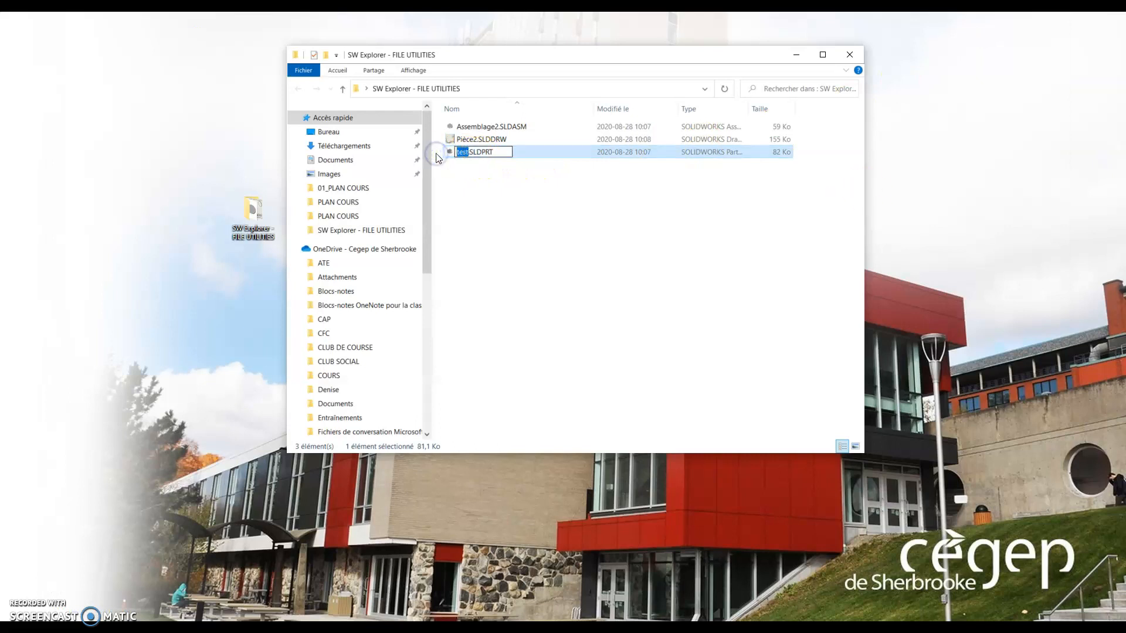
type("Pièce2")
key("Return")
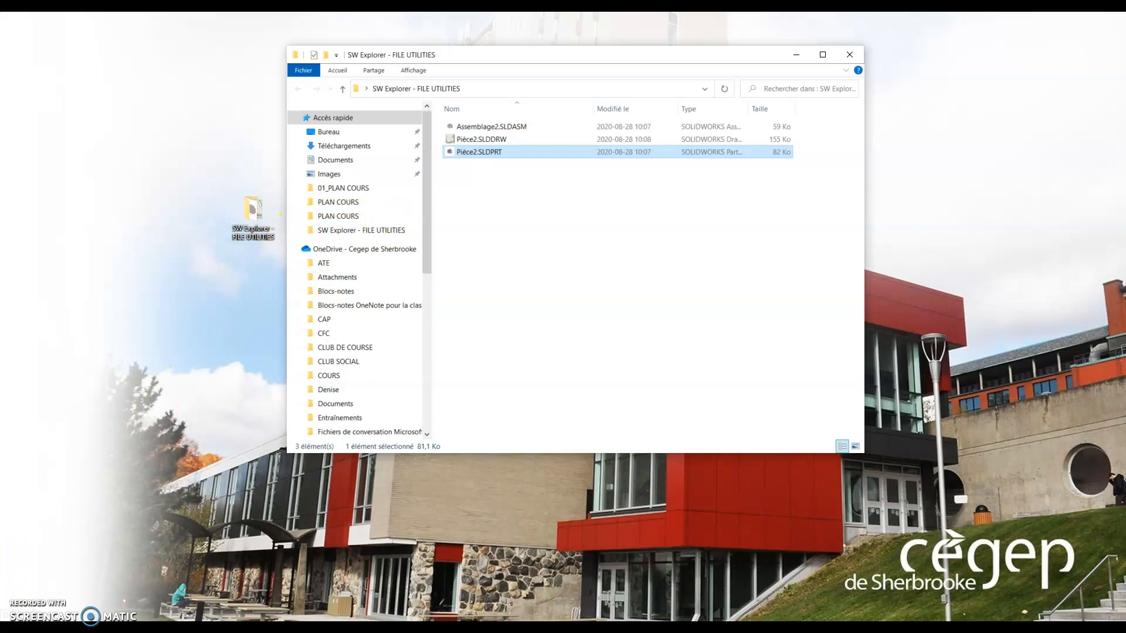
Step: Examine the installed programs in the SOLIDWORKS 2018 and SOLIDWORKS 2020 groups, and return to the file folder
left_click(9, 621)
scroll(116, 454, "down", 8)
scroll(115, 454, "down", 10)
scroll(115, 452, "down", 2)
left_click(170, 311)
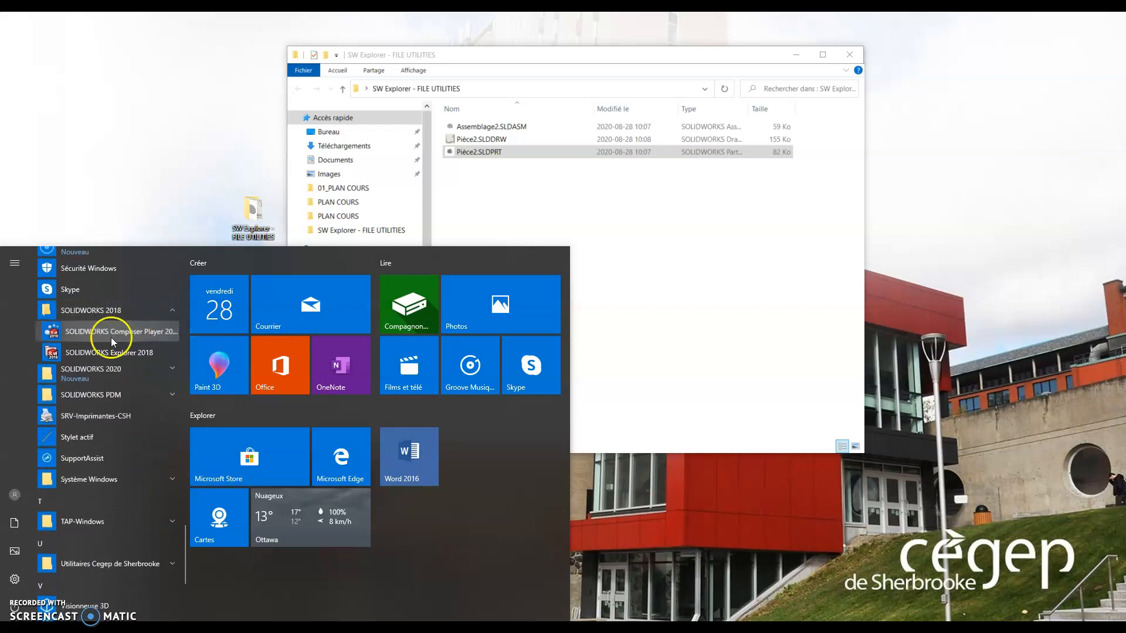
left_click(171, 368)
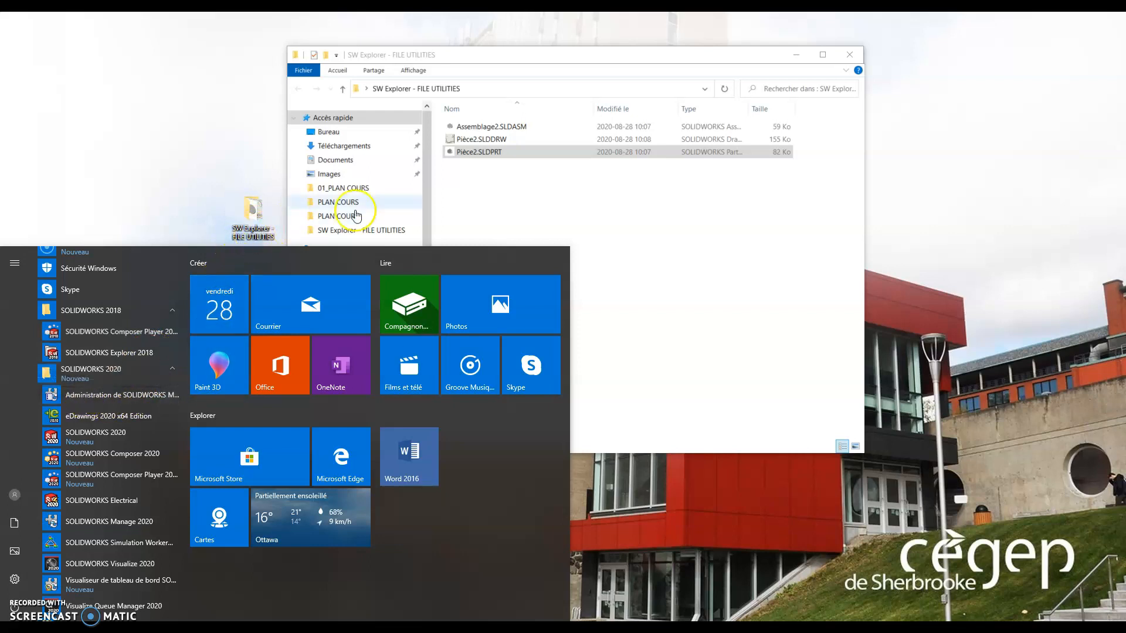
left_click(469, 207)
Step: Open the SOLIDWORKS rename utility for Pièce2.SLDPRT from Windows Explorer
left_click(481, 153)
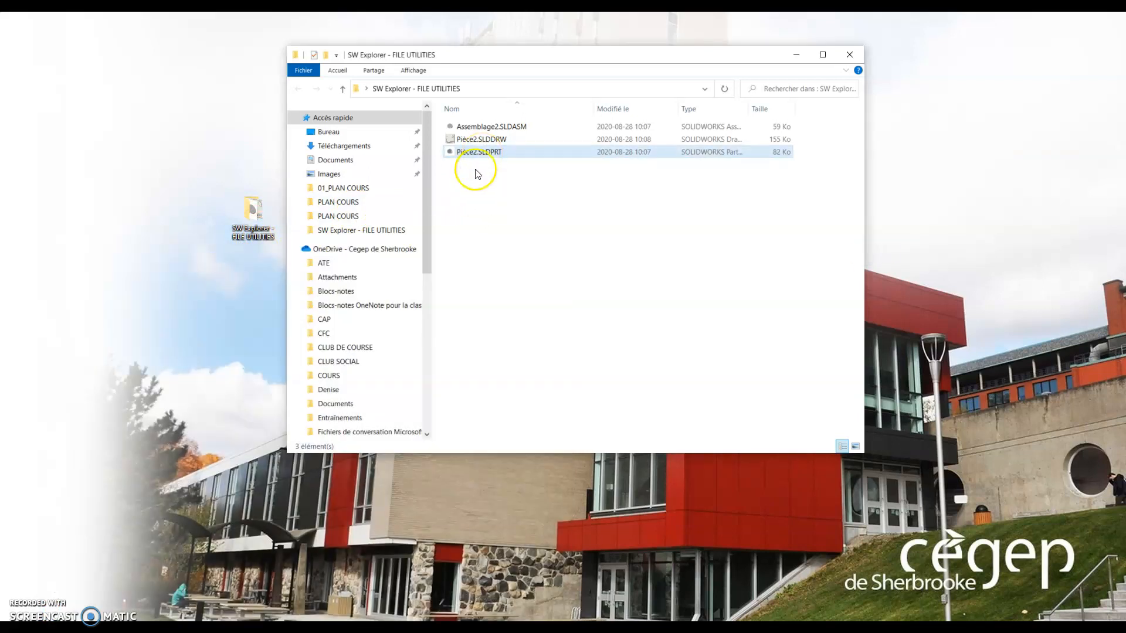
left_click(469, 190)
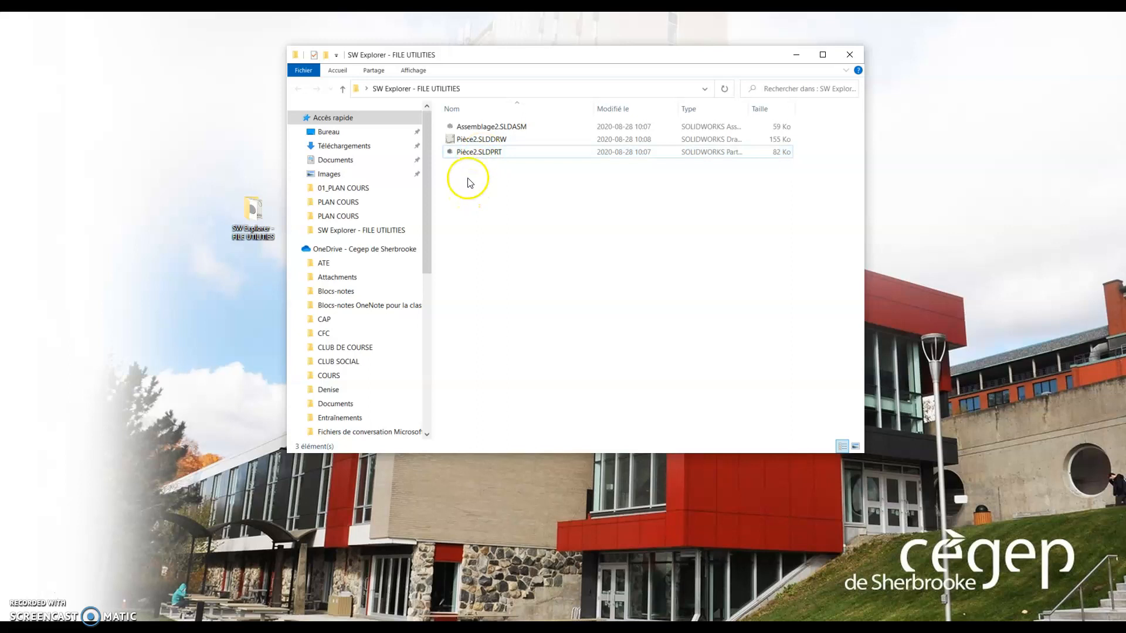
left_click(469, 152)
right_click(471, 155)
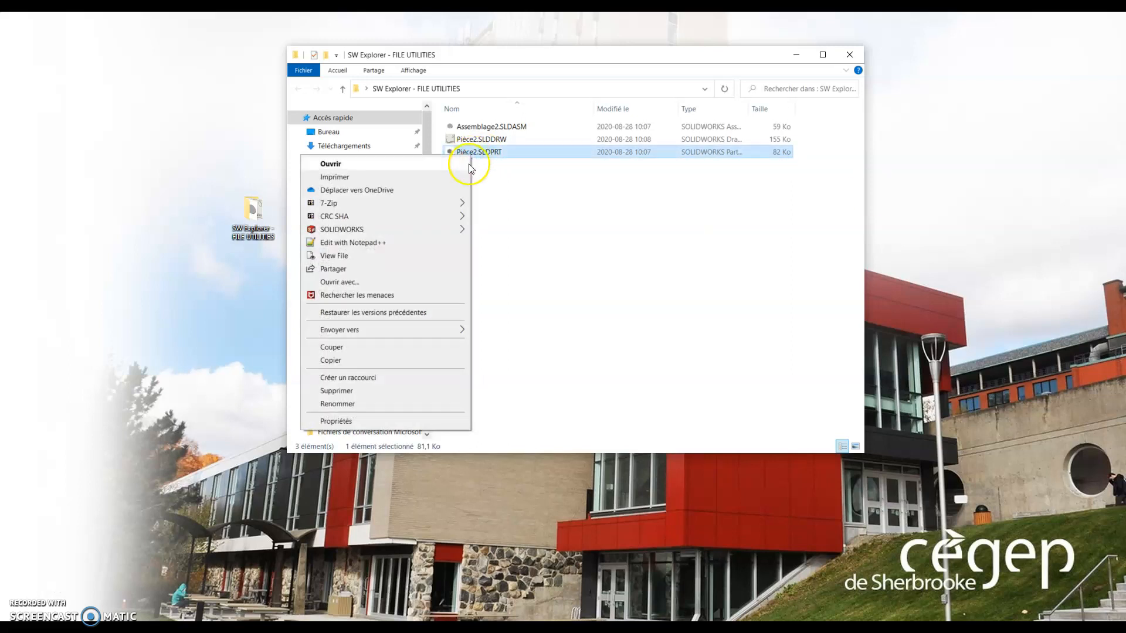
left_click(437, 228)
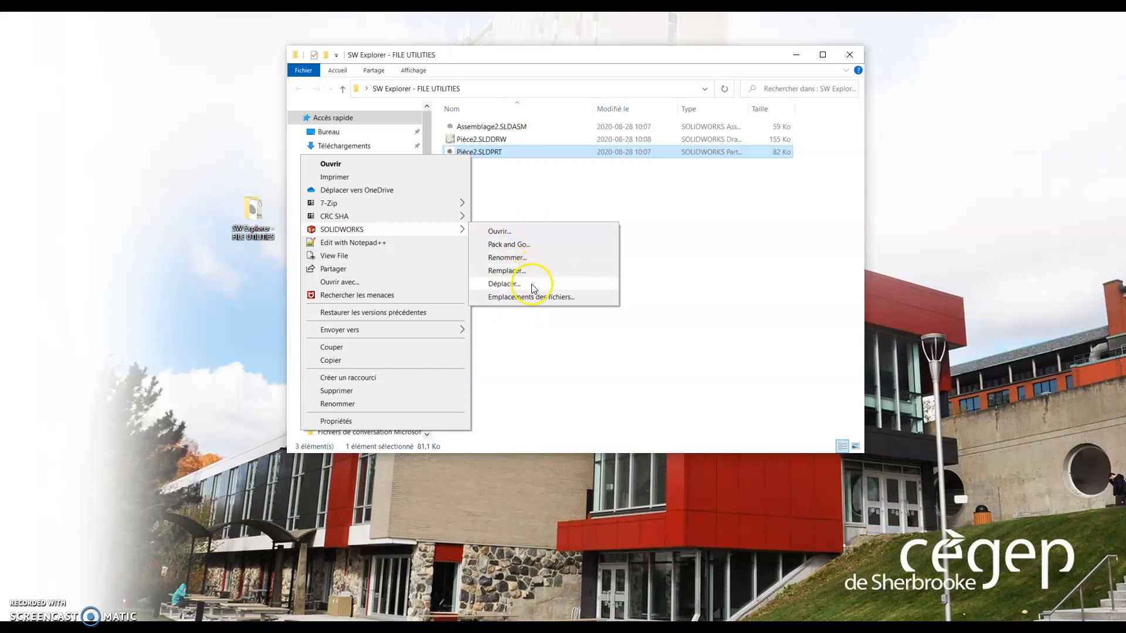
left_click(508, 258)
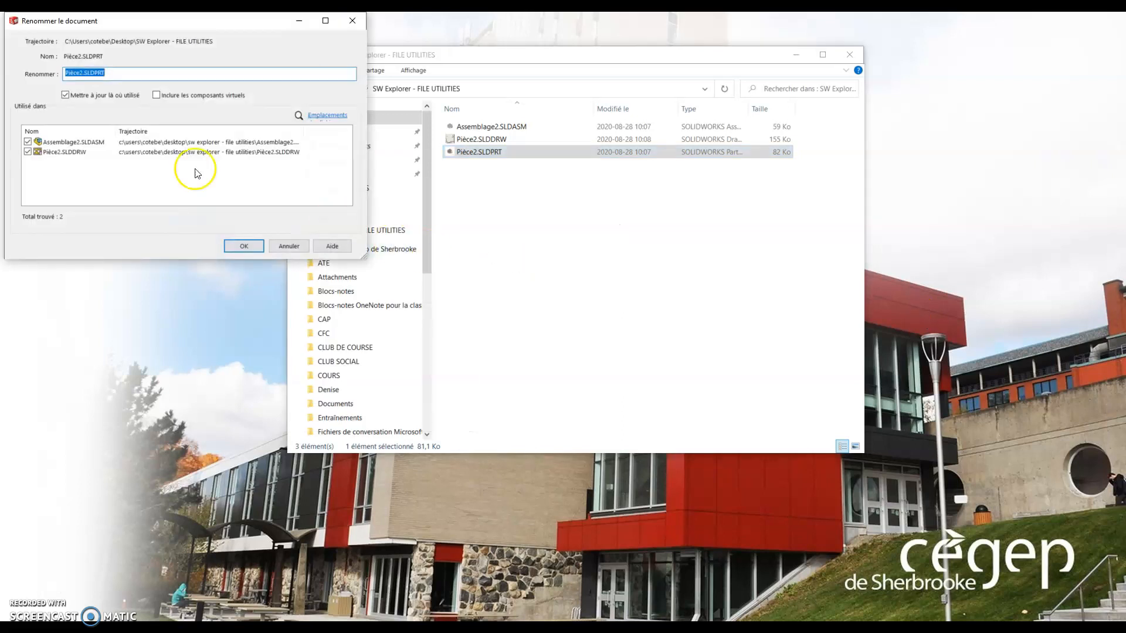
Step: Rename the part as test.SLDPRT, keeping both Assemblage2.SLDASM and Pièce2.SLDDRW included in the reference update
left_click(81, 73)
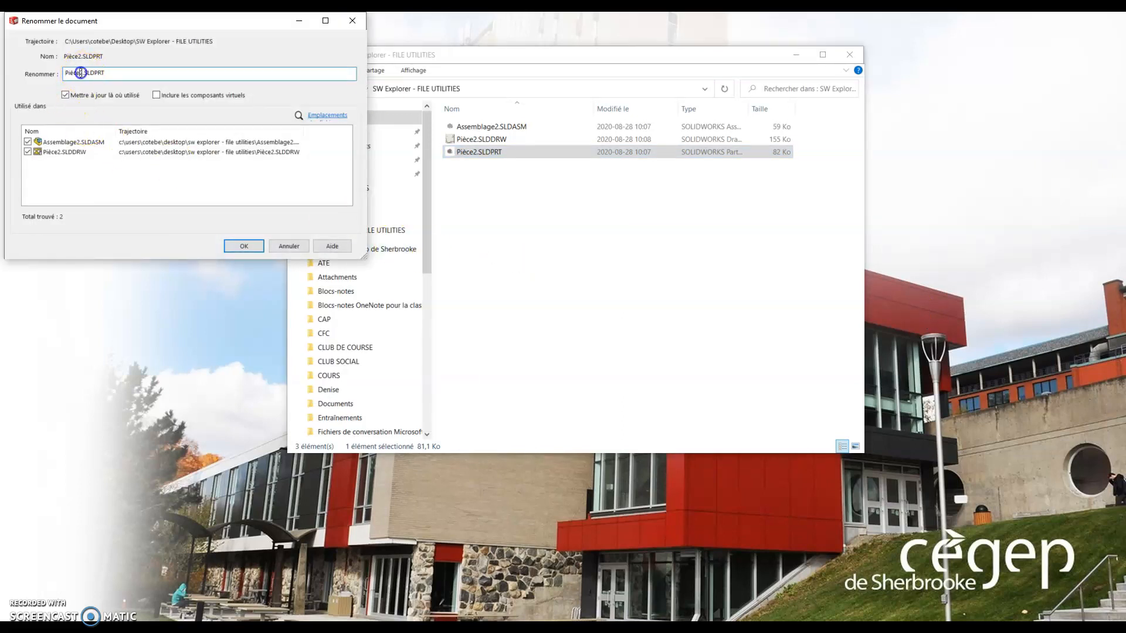
left_click_drag(82, 73, 59, 72)
type("test")
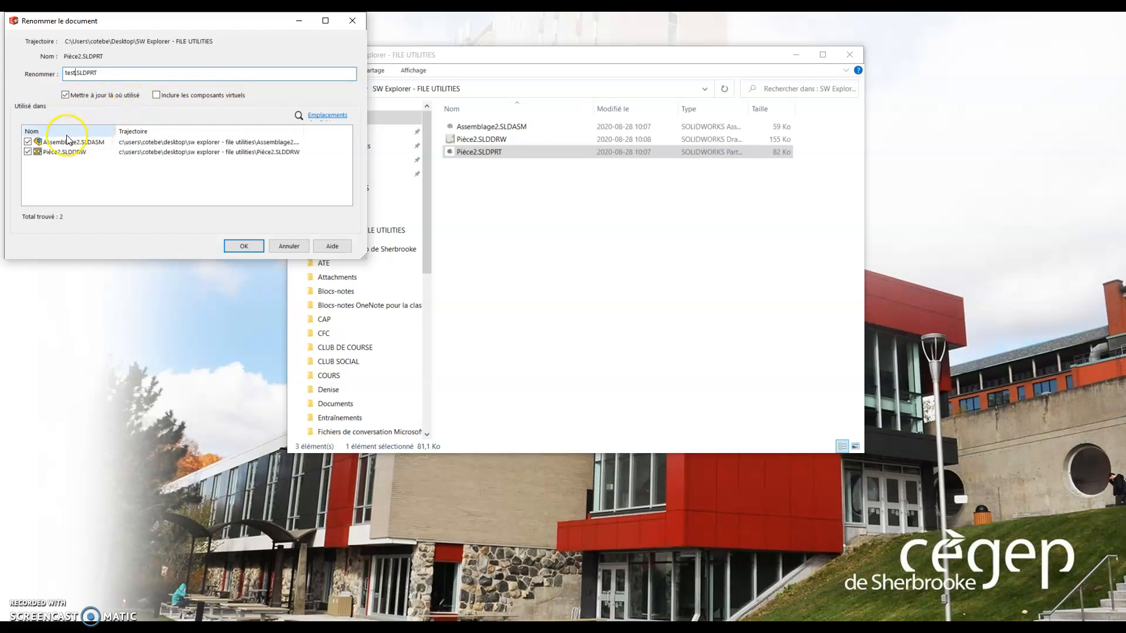
left_click(28, 142)
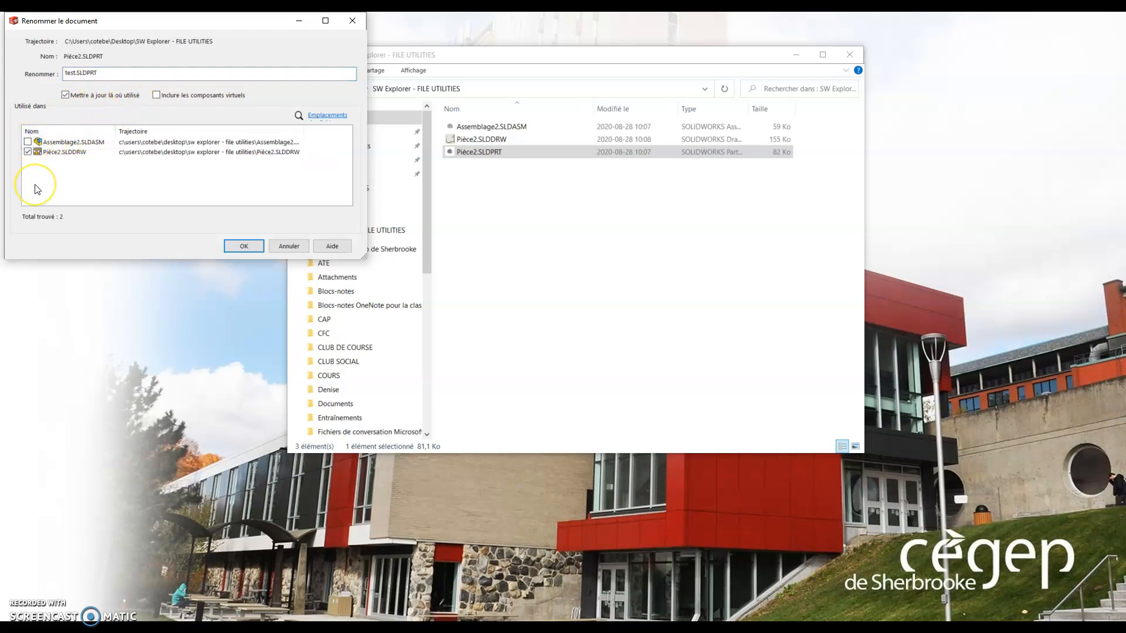
left_click(27, 142)
left_click(249, 247)
left_click(244, 246)
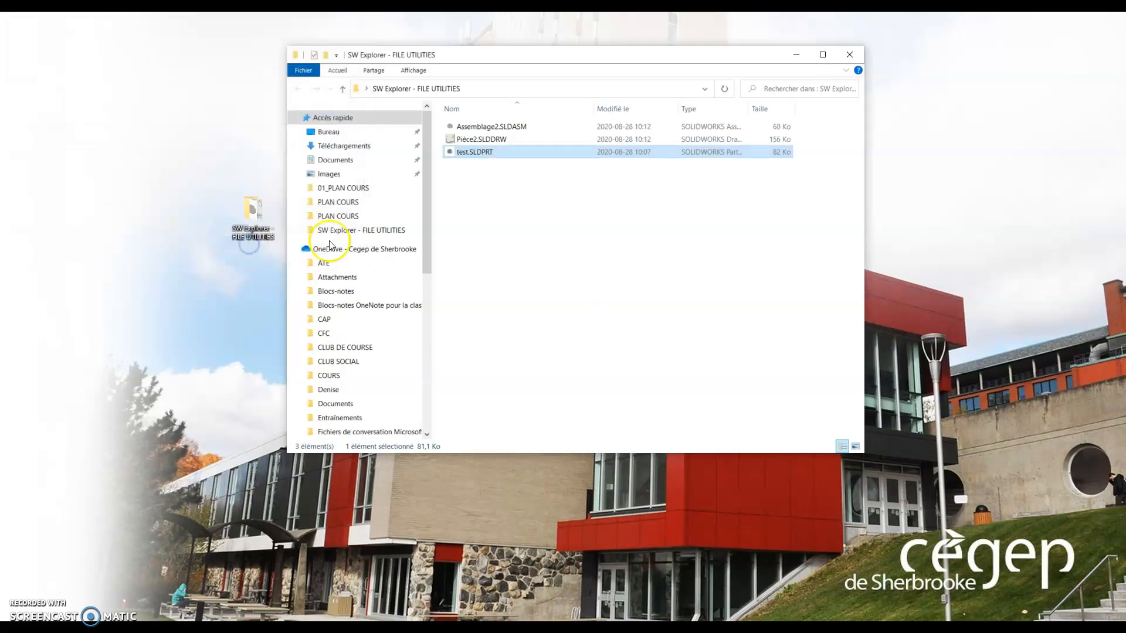
Step: Open Pièce2.SLDDRW and open the part referenced by its isometric view
double_click(488, 139)
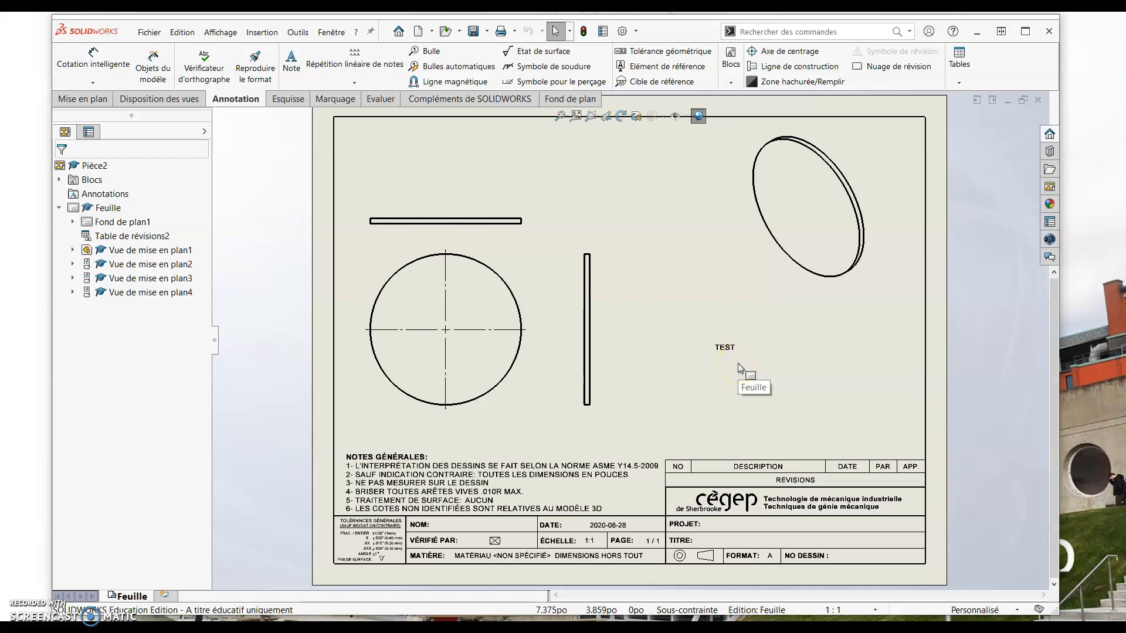
left_click(839, 183)
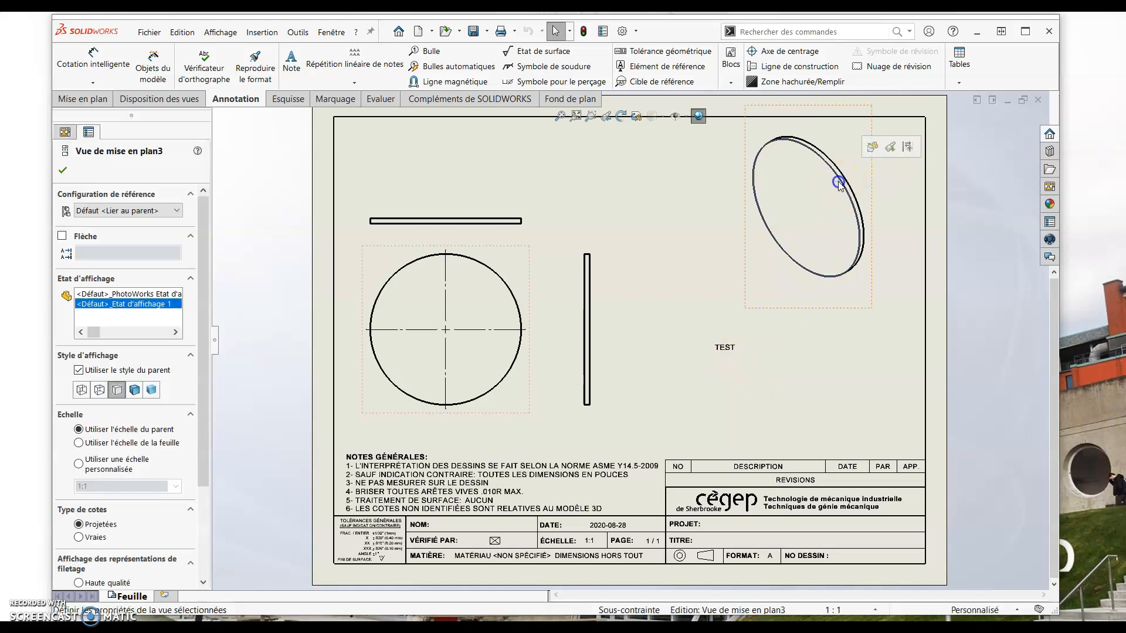
left_click(872, 146)
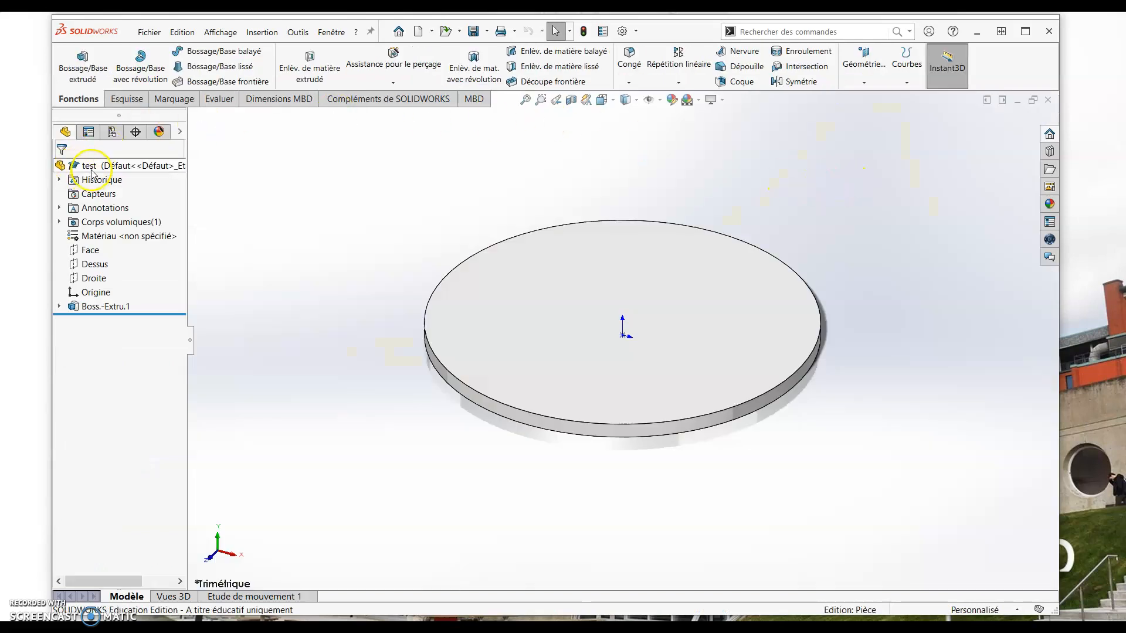
Step: Close the part and the drawing, saving all modified documents, and minimize SOLIDWORKS
left_click(1050, 99)
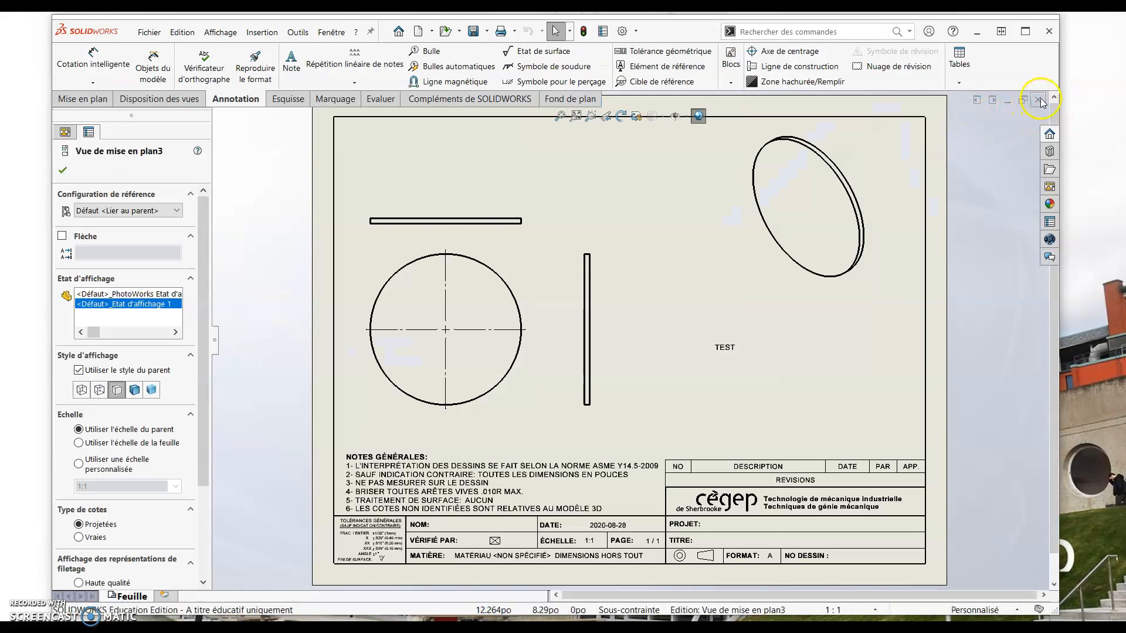
left_click(1041, 100)
left_click(485, 297)
left_click(485, 299)
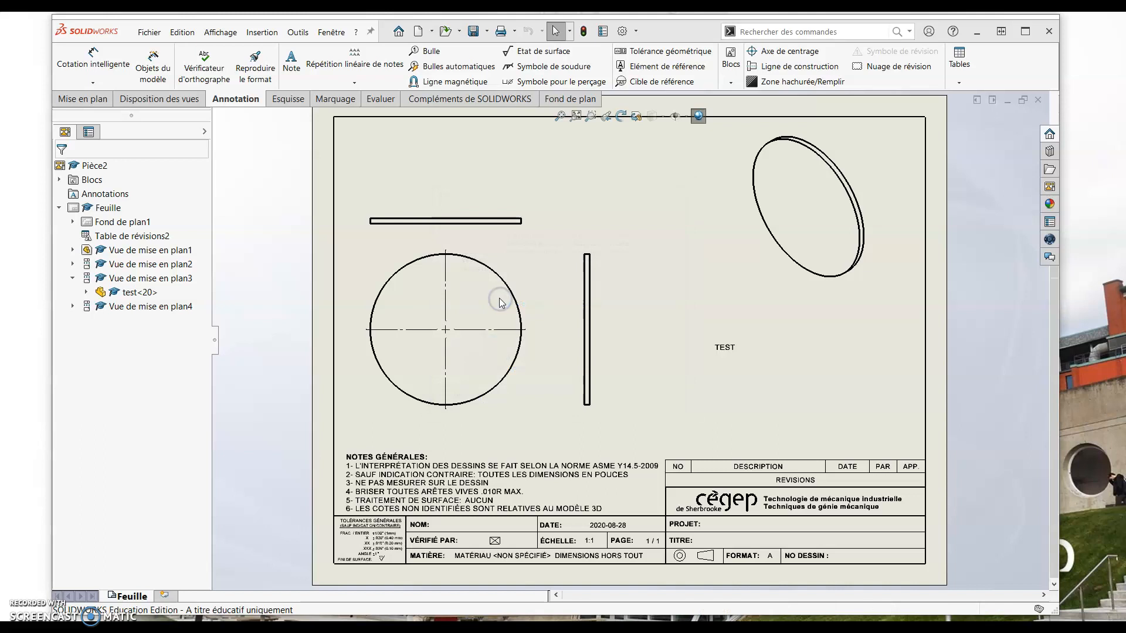
left_click(976, 31)
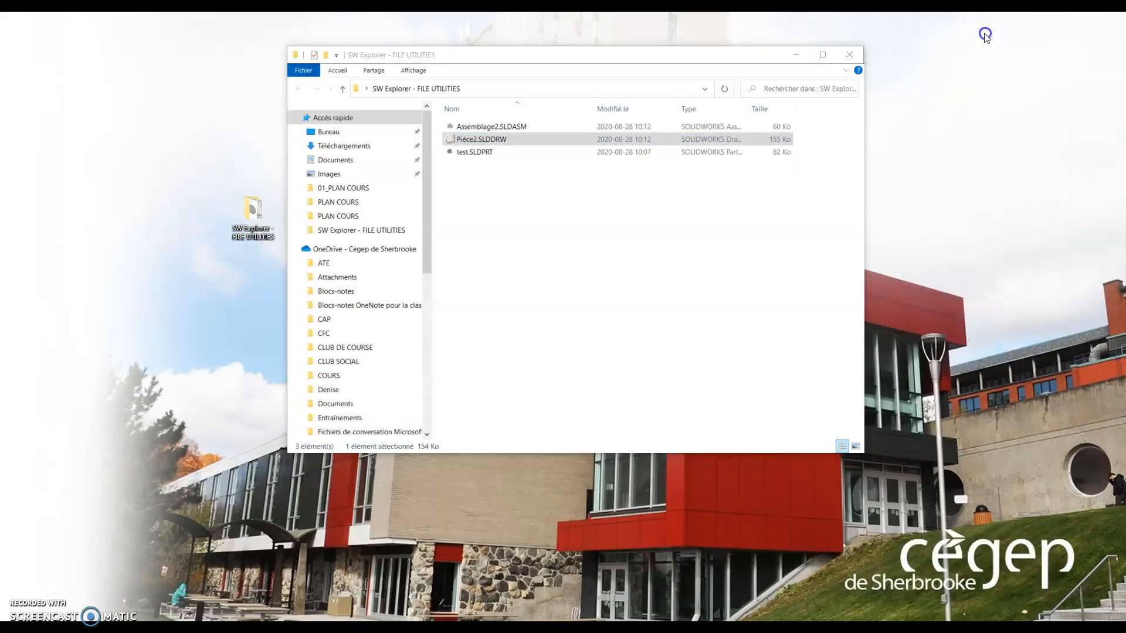
Step: Open Assemblage2.SLDASM, open its component's part file to check the file name, and close the part
double_click(479, 127)
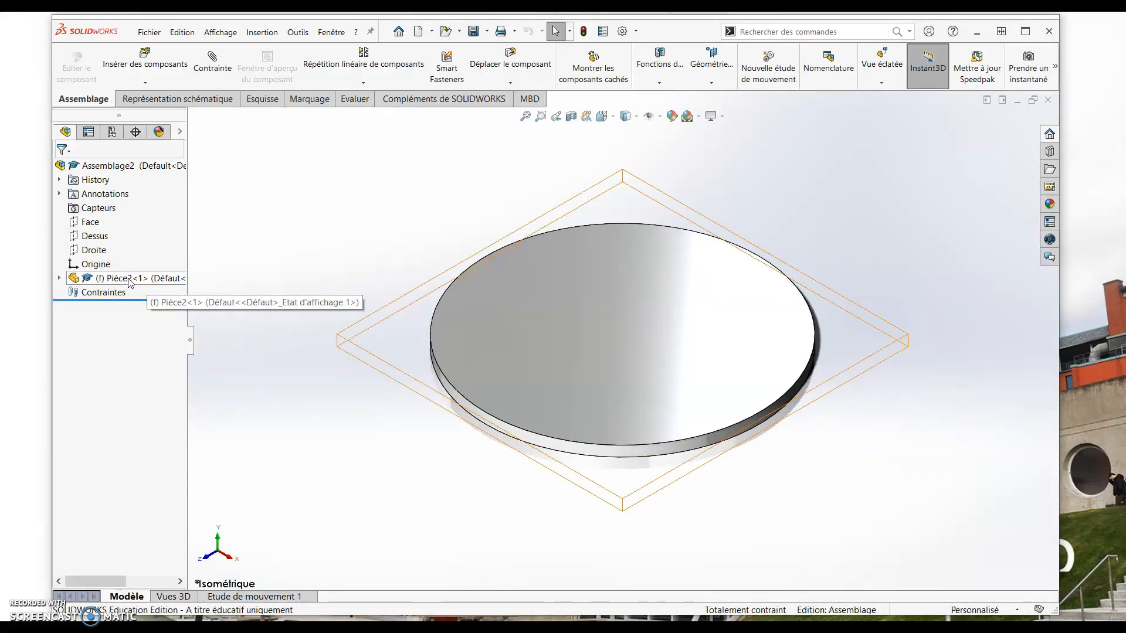
right_click(149, 282)
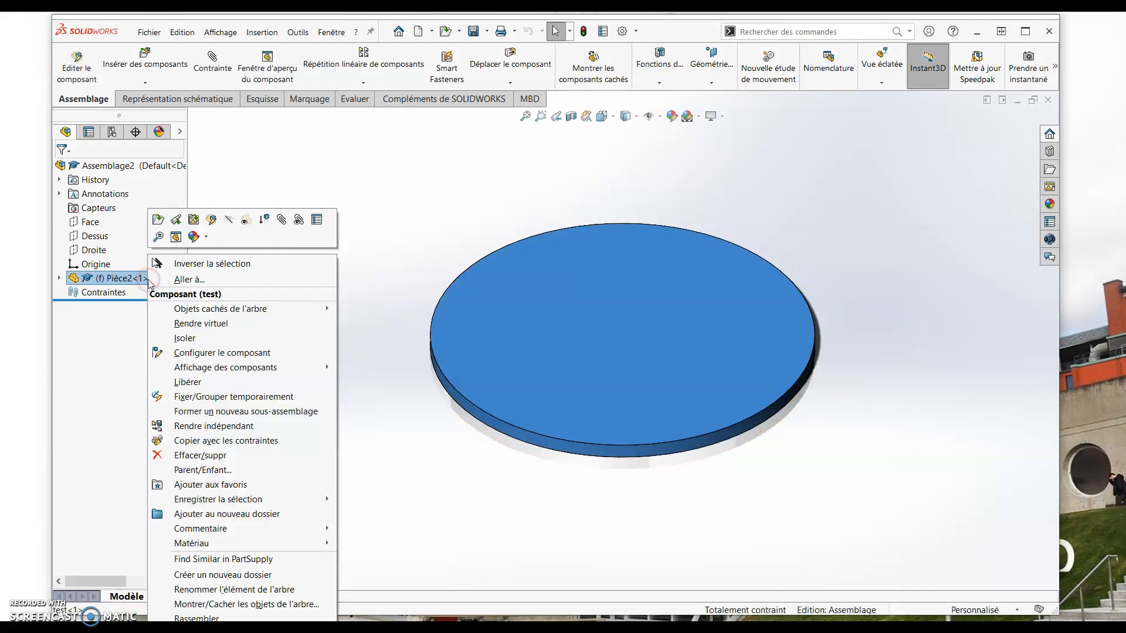
left_click(157, 220)
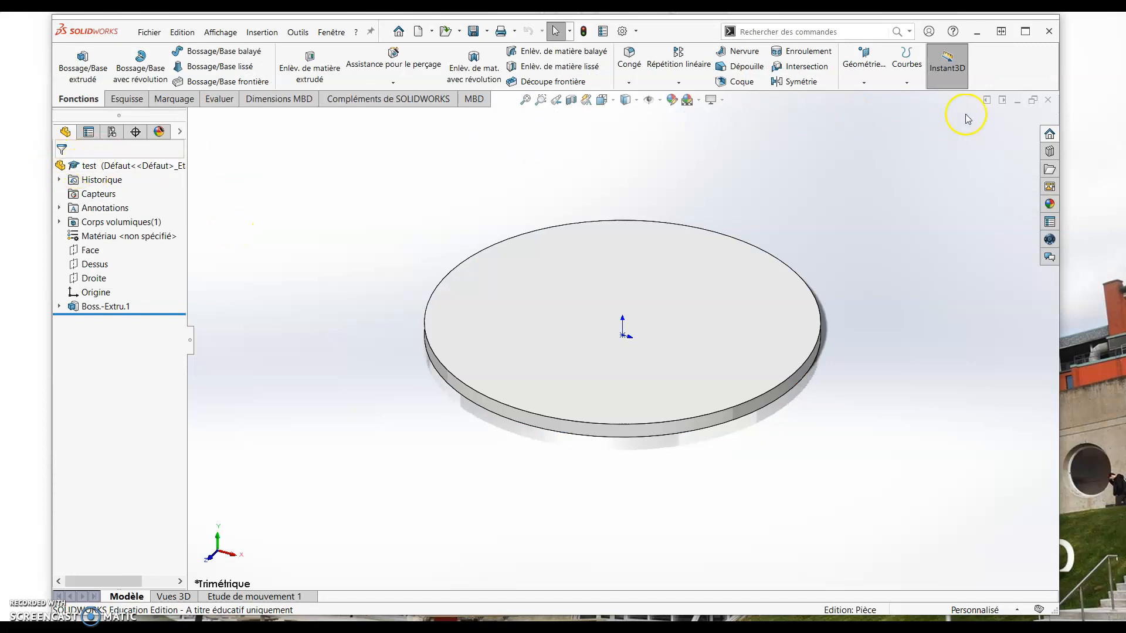
left_click(1052, 100)
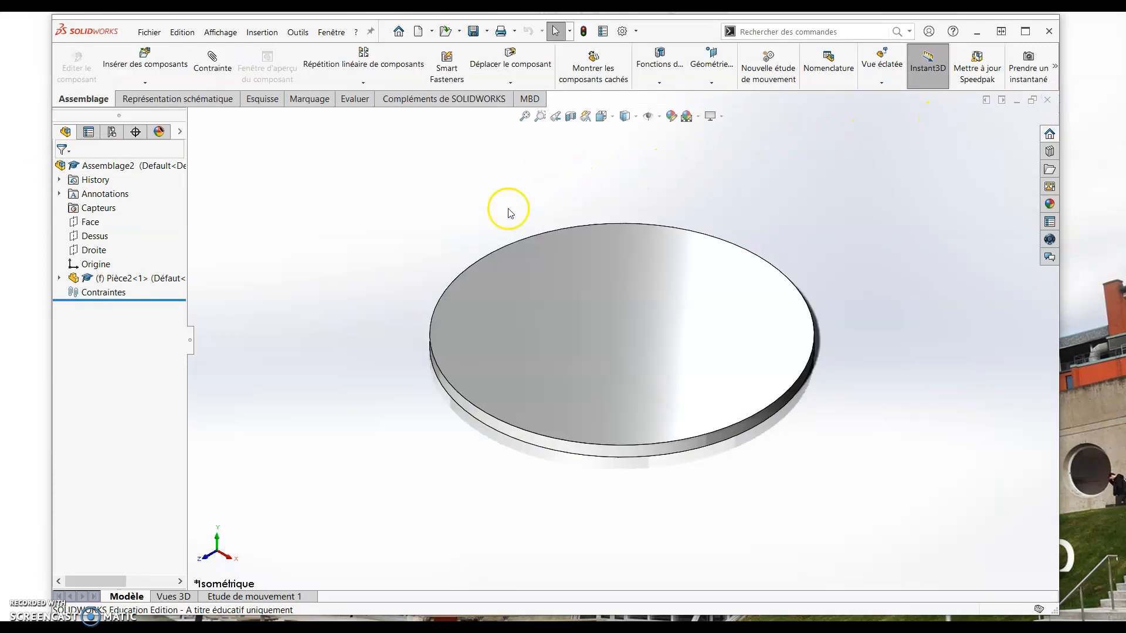
Step: Check the component's options in the assembly, and close Assemblage2, saving all modified documents
right_click(113, 280)
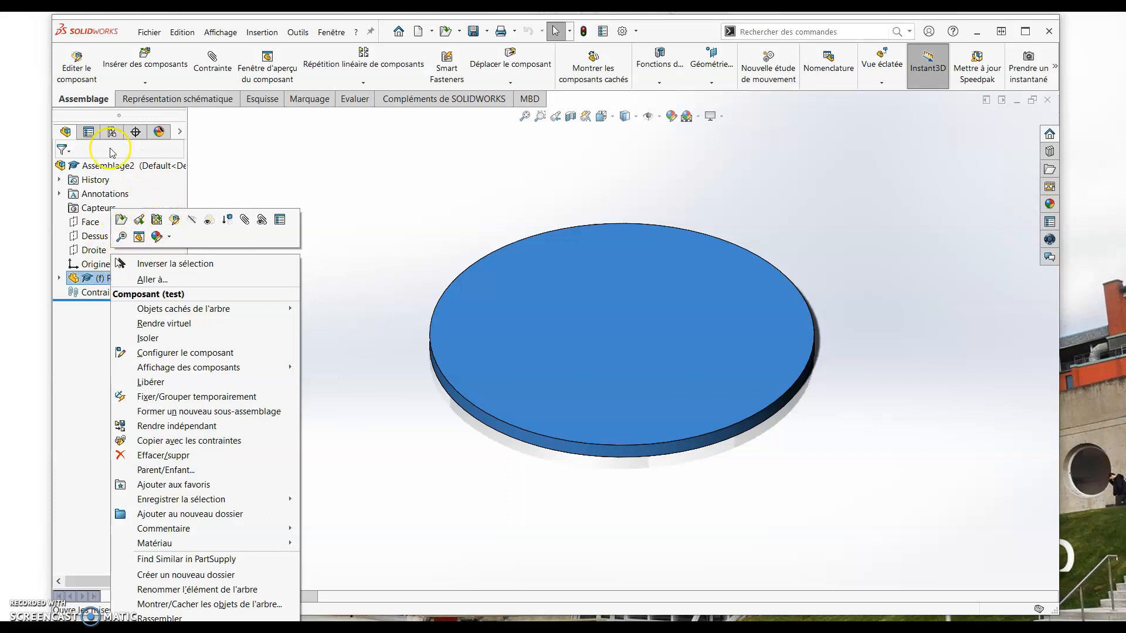
left_click(236, 187)
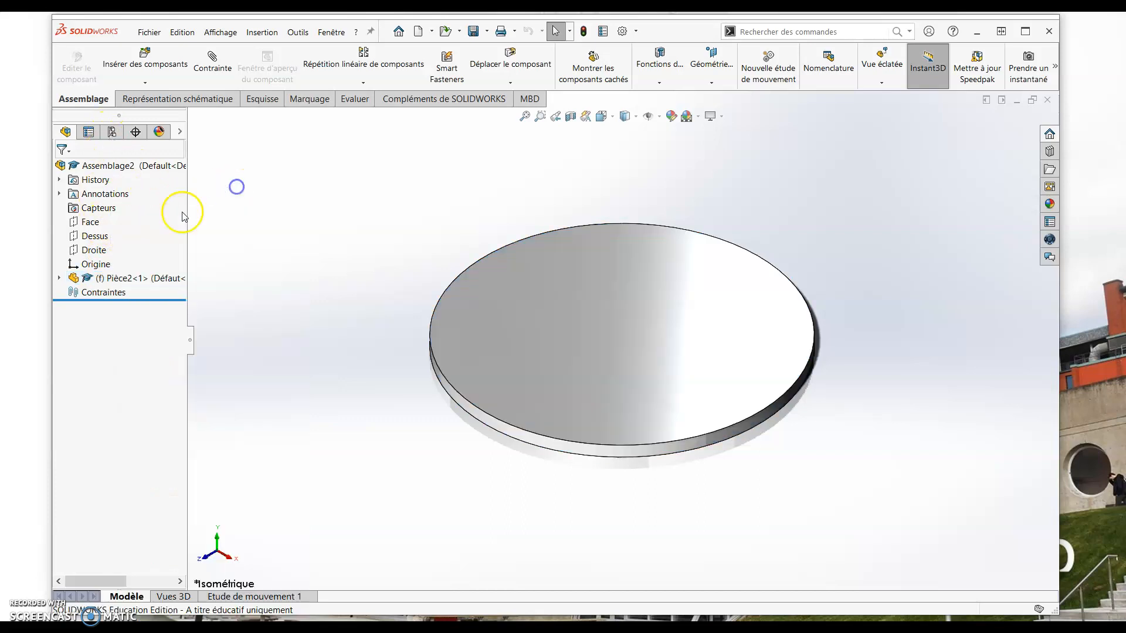
left_click(1047, 101)
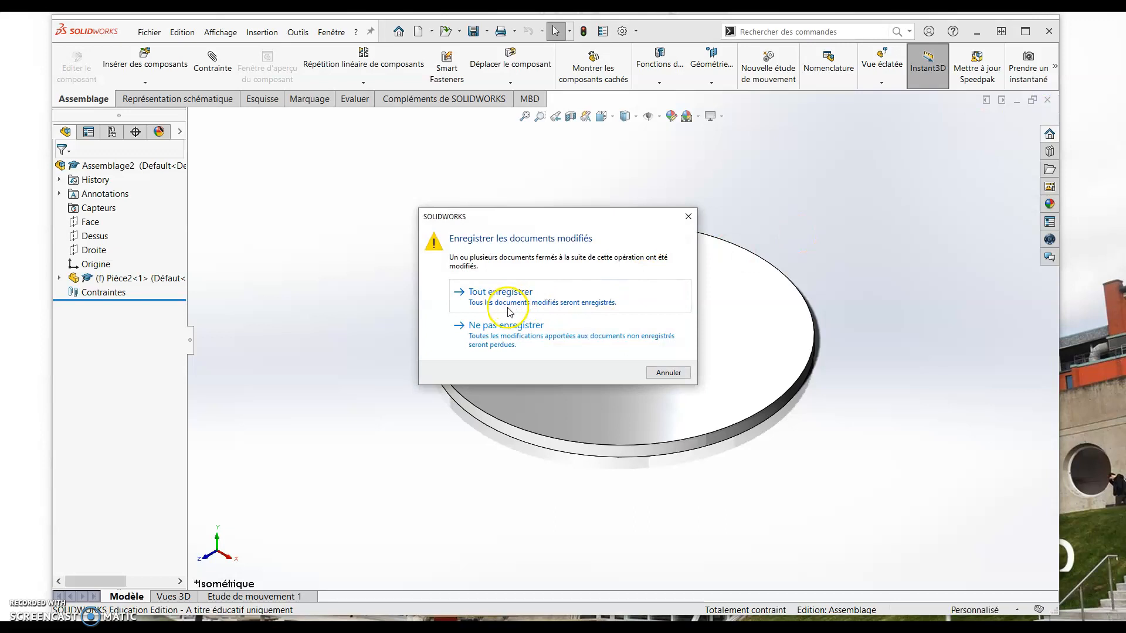
left_click(510, 310)
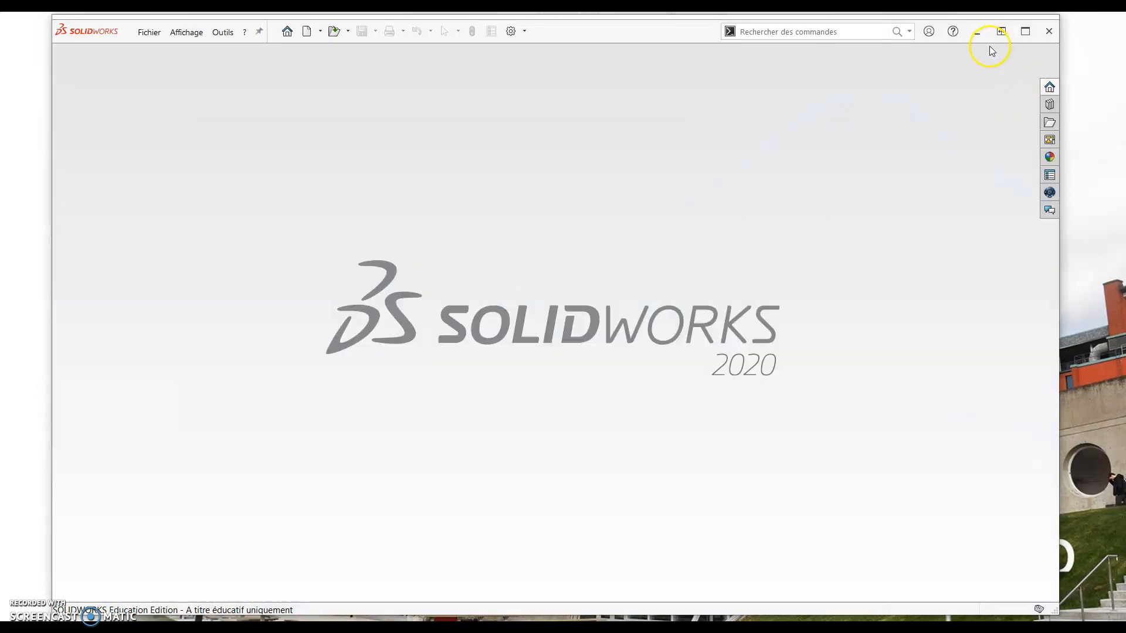
Step: Minimize SOLIDWORKS and rename Pièce2.SLDDRW to test.SLDDRW with the SOLIDWORKS rename utility, updating where-used references
left_click(980, 37)
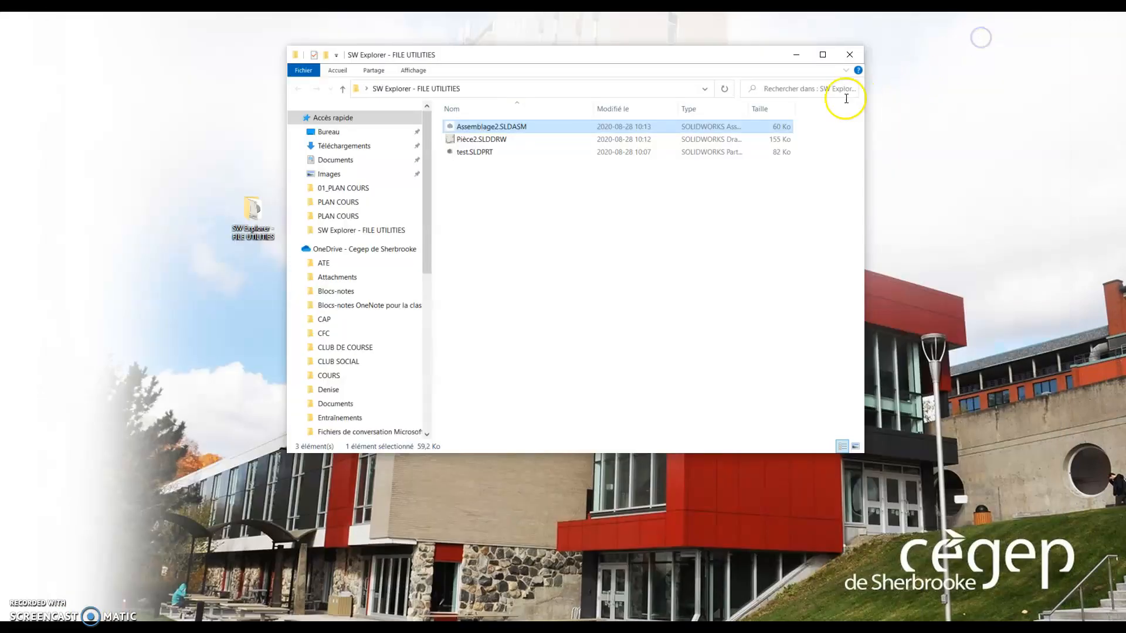
left_click(469, 141)
right_click(463, 140)
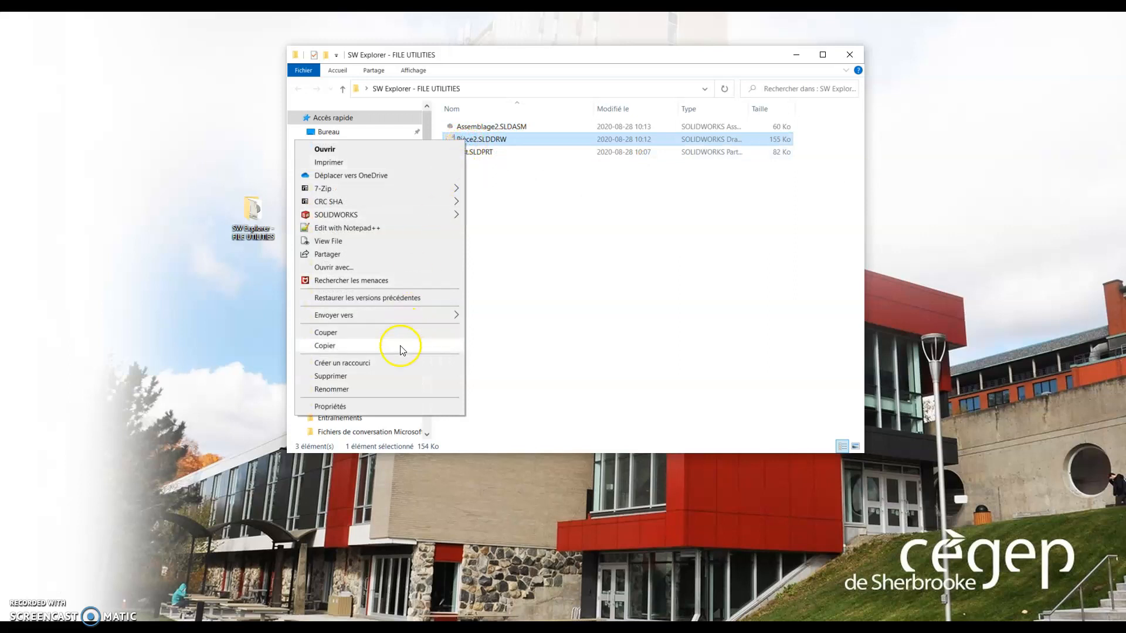
mouse_move(410, 216)
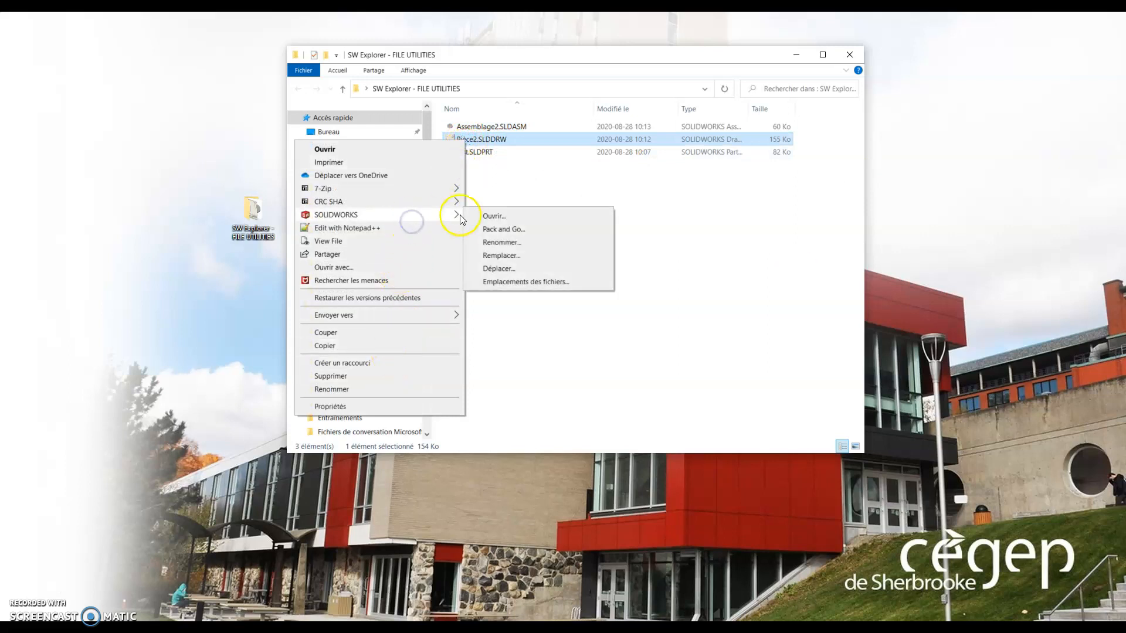
left_click(499, 243)
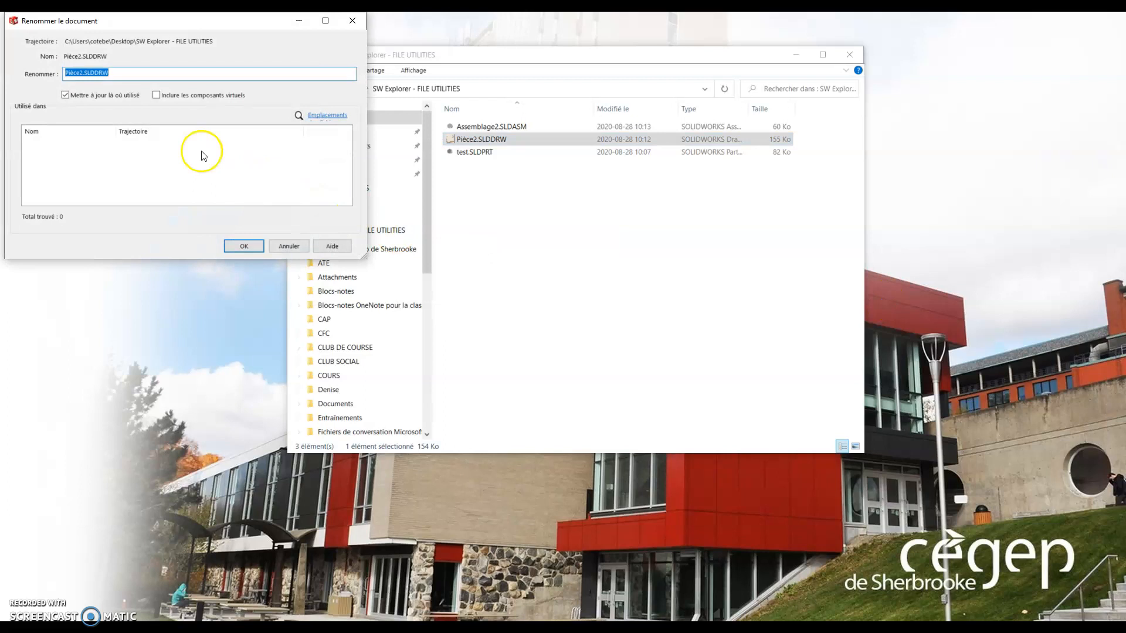
left_click_drag(83, 73, 28, 77)
type("test")
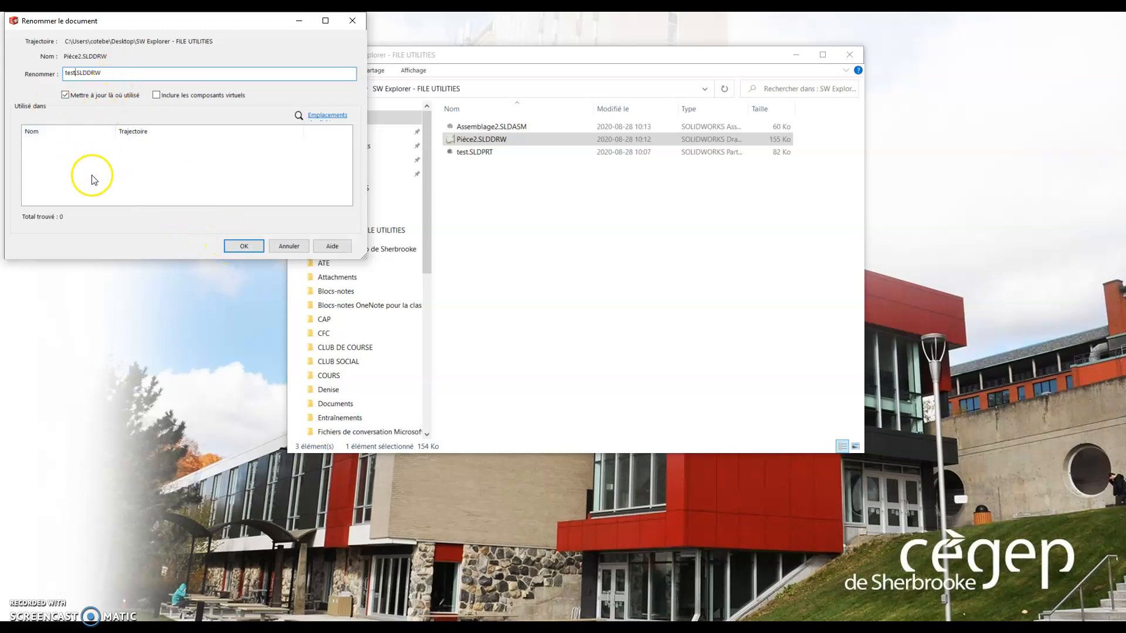
left_click(243, 249)
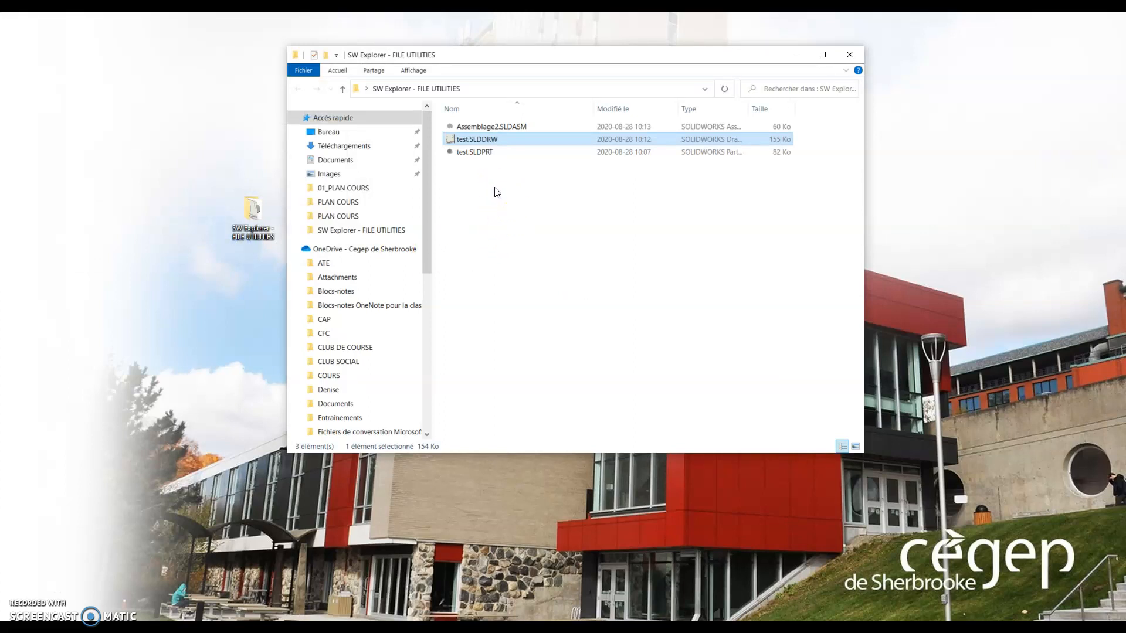
Step: Rename Assemblage2.SLDASM to AssTest.SLDASM with the SOLIDWORKS rename utility, updating where-used references
right_click(486, 131)
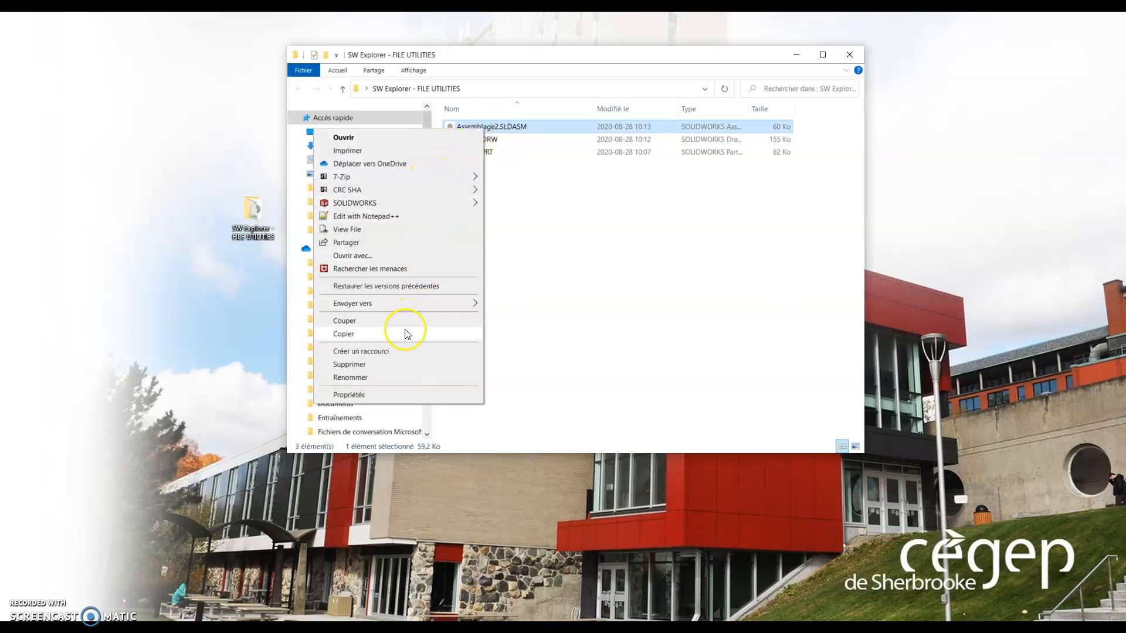
mouse_move(451, 206)
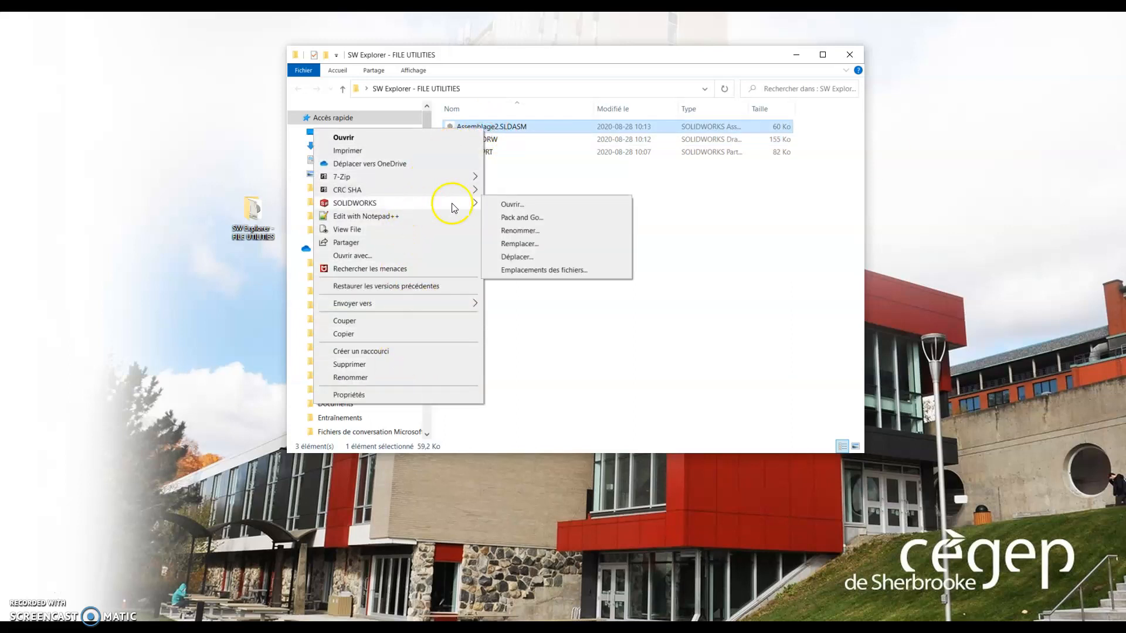
left_click(510, 231)
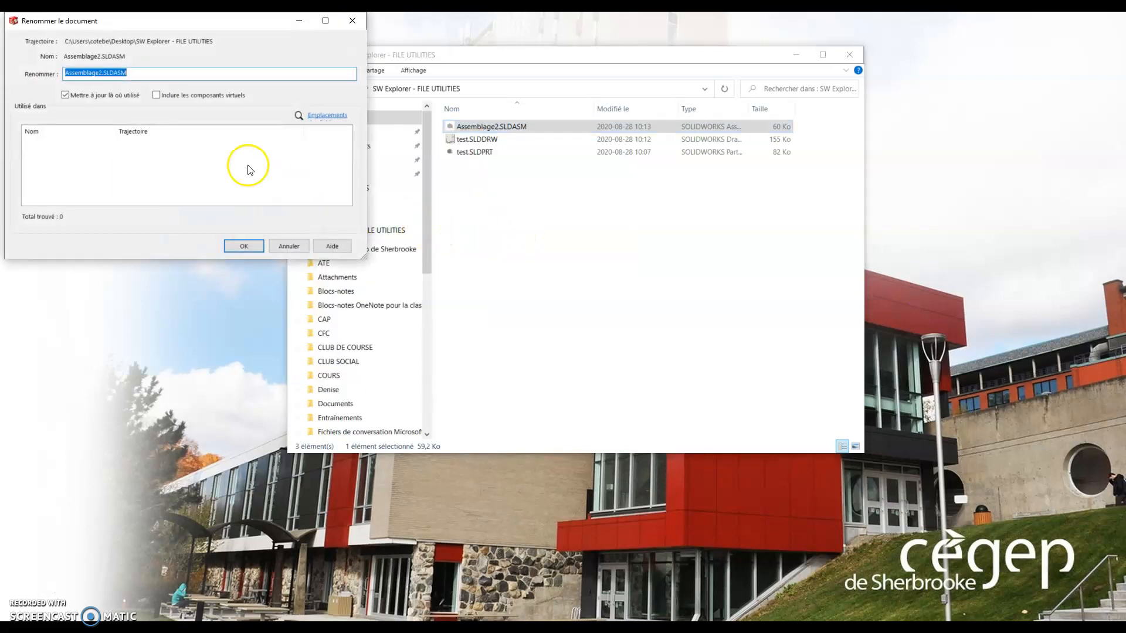
left_click(102, 75)
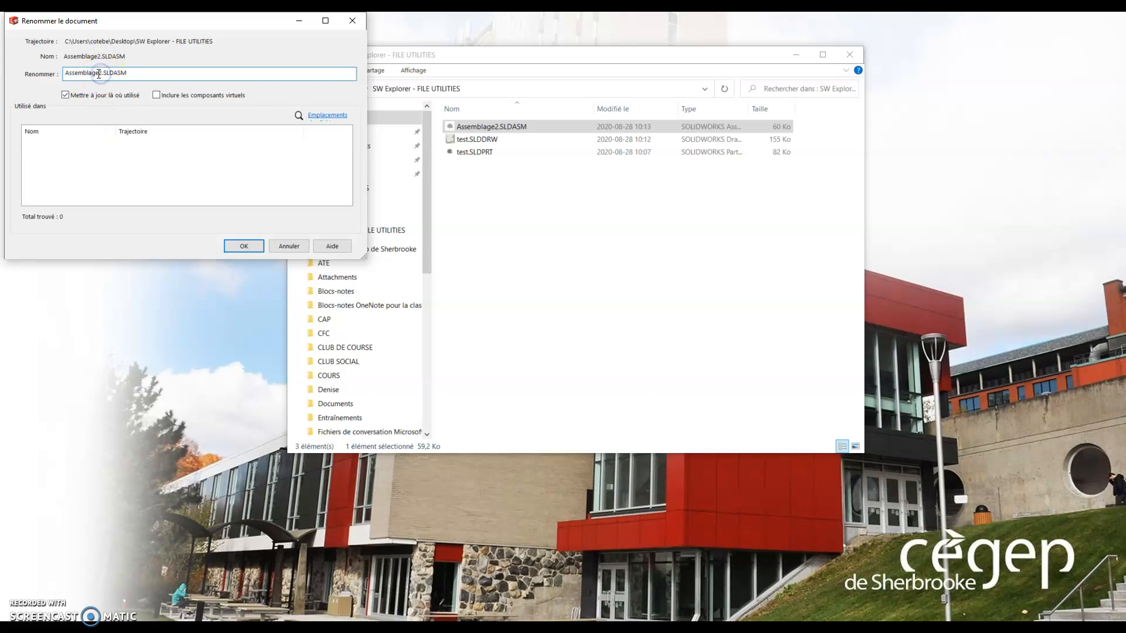
left_click_drag(98, 75, 81, 76)
type("Test")
left_click(255, 248)
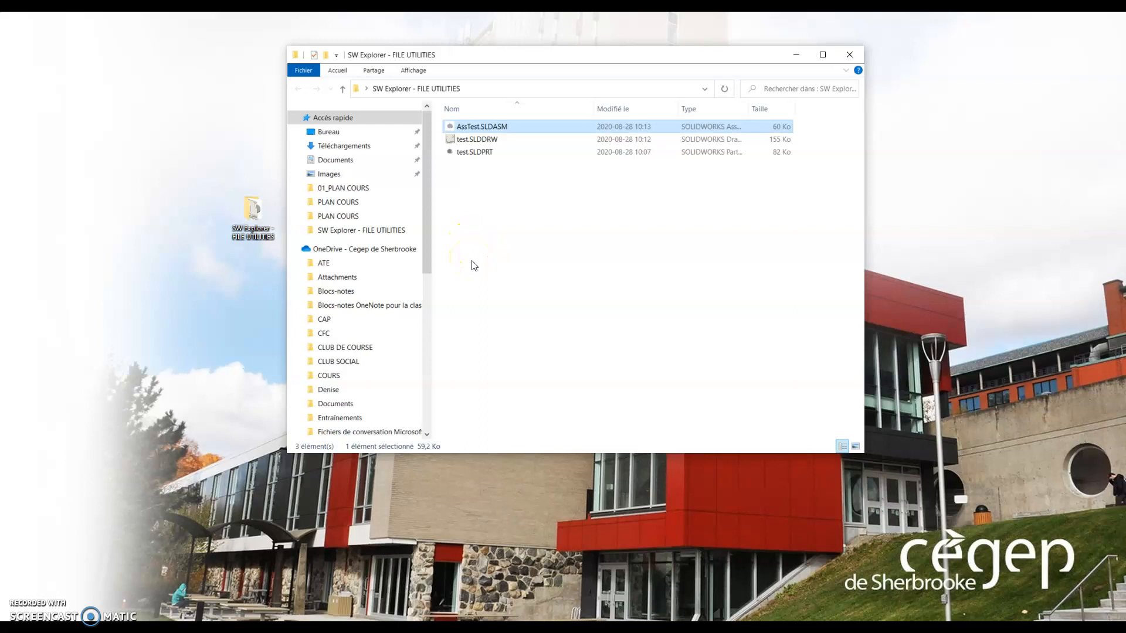
Step: Examine the SOLIDWORKS move utility's destination path and options for AssTest.SLDASM, and close it without moving the file
right_click(480, 128)
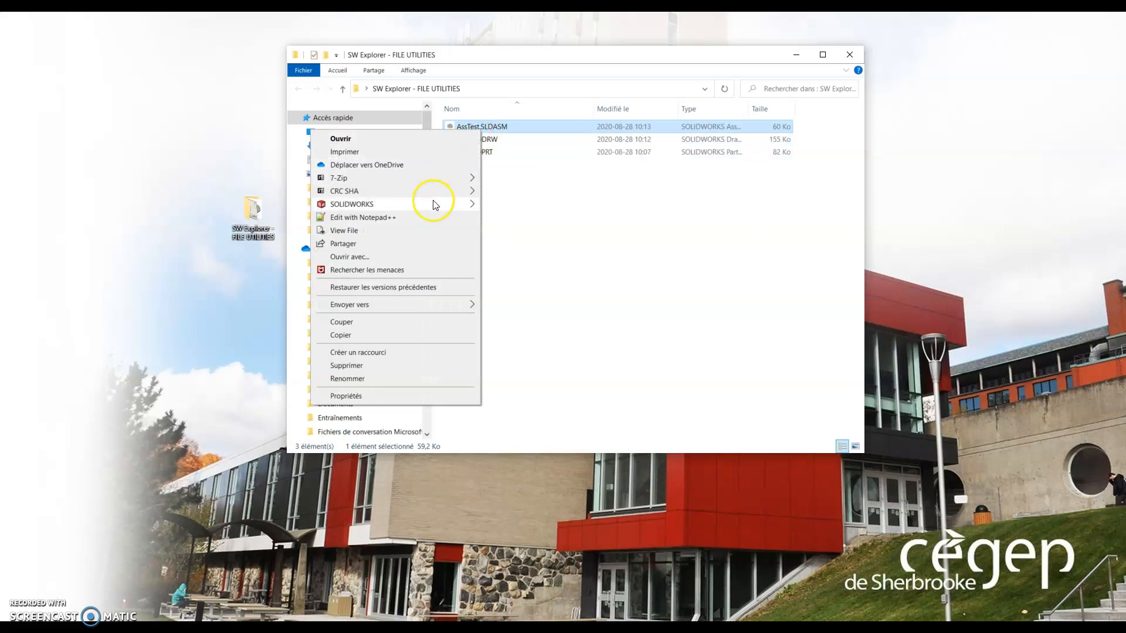
mouse_move(432, 203)
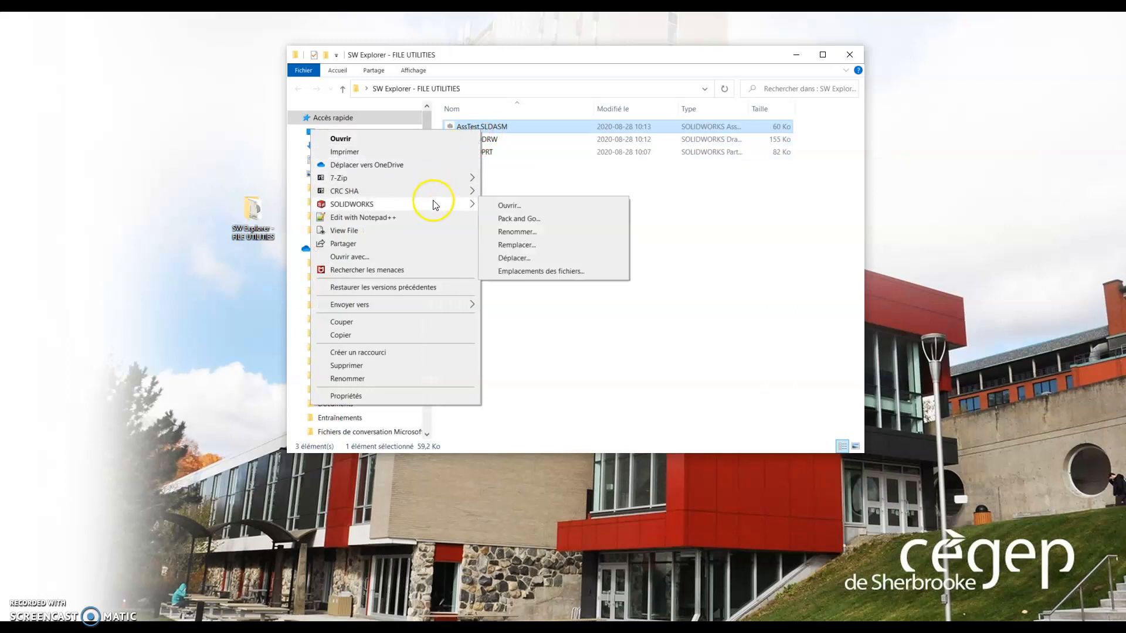
left_click(516, 259)
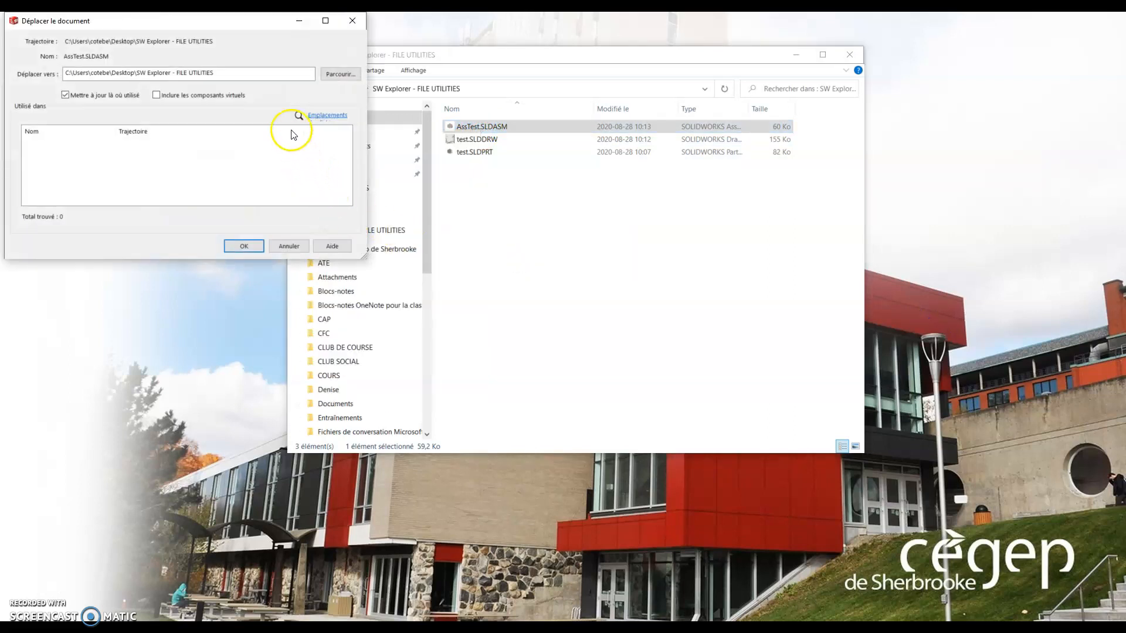
left_click_drag(254, 34, 381, 109)
left_click_drag(382, 148, 180, 167)
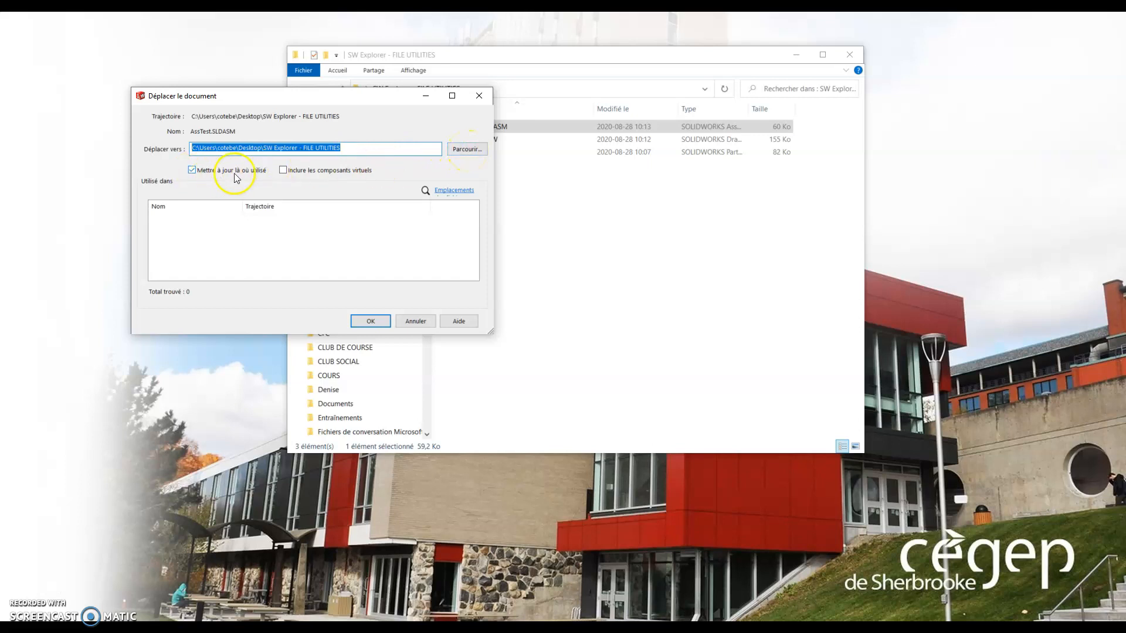
left_click(479, 100)
Step: Examine the SOLIDWORKS replace utility's replacement path and where-used list for test.SLDPRT, and close it without replacing the file
right_click(466, 151)
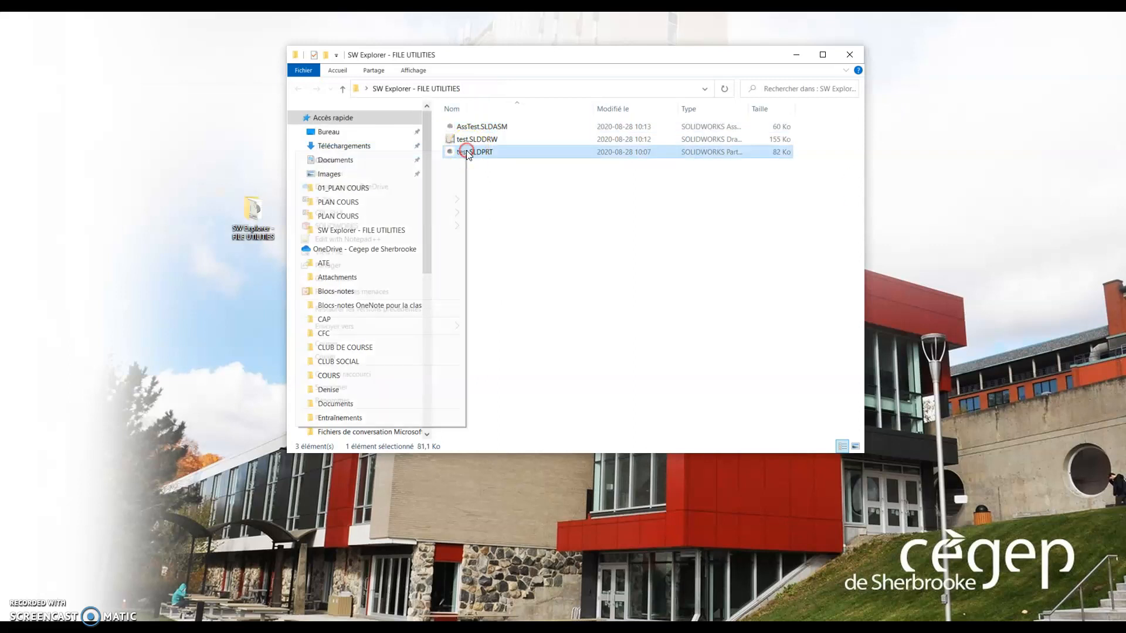
mouse_move(420, 229)
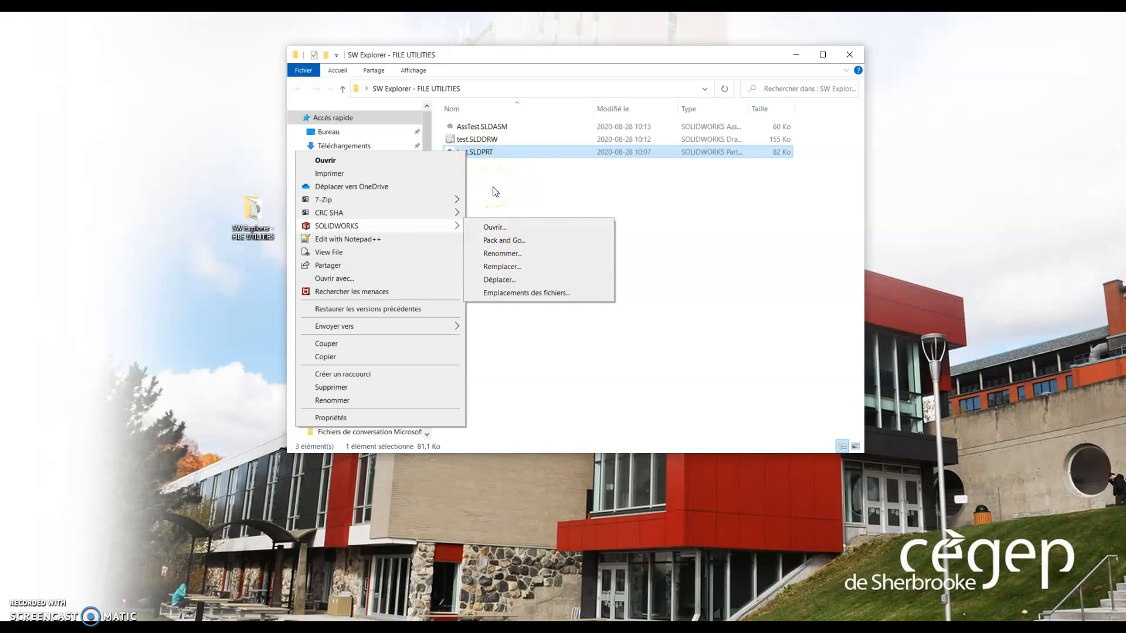
left_click(518, 271)
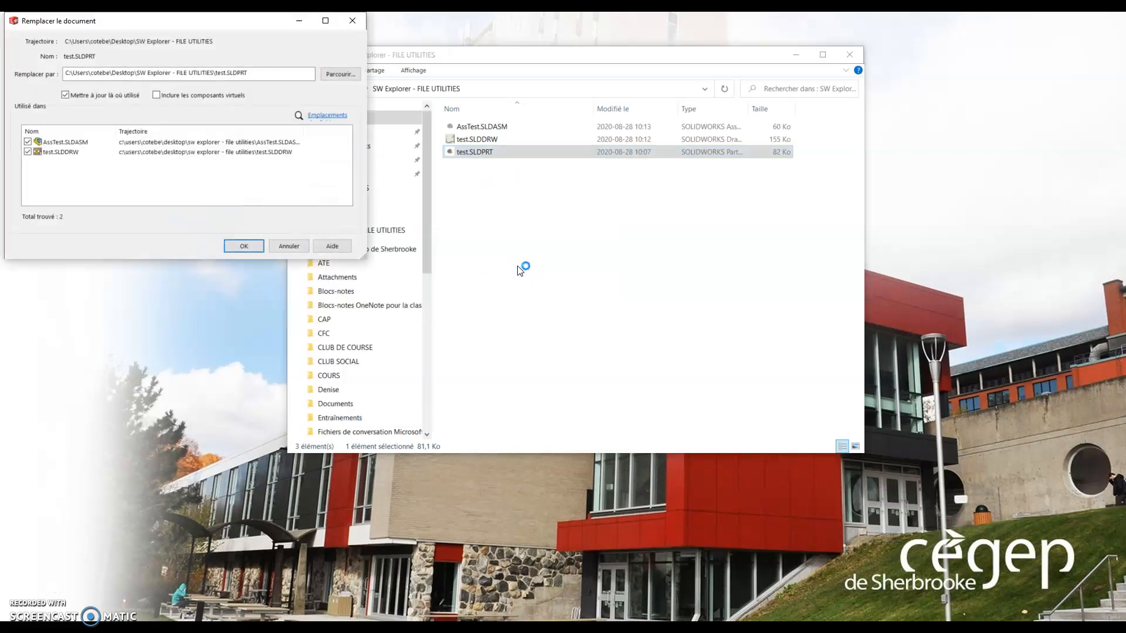
left_click_drag(271, 28, 526, 196)
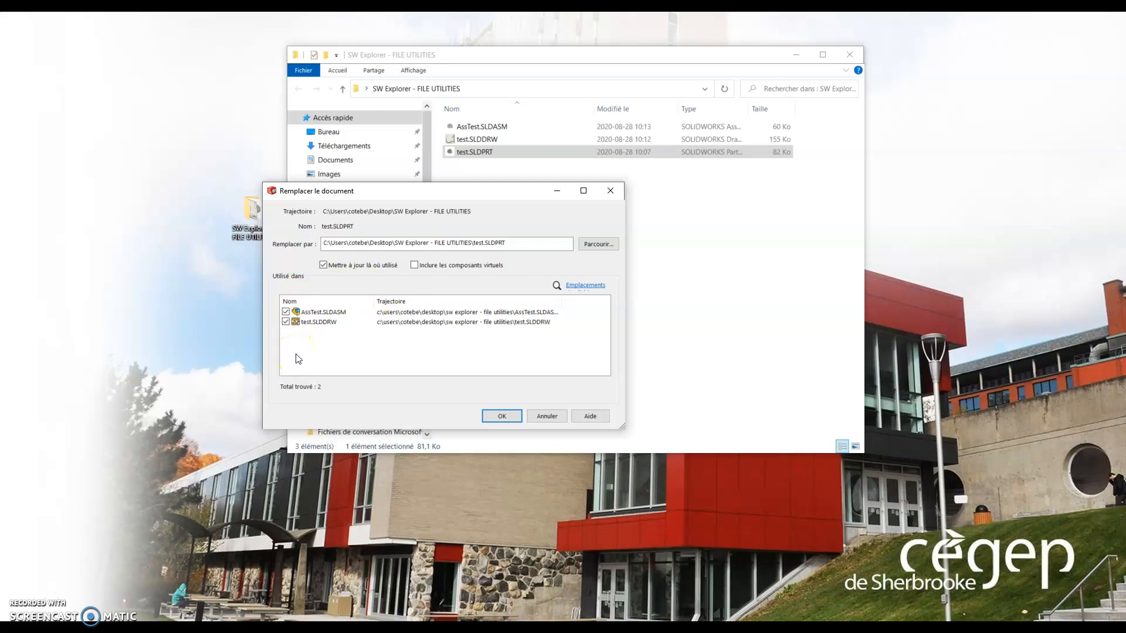
left_click(494, 154)
left_click(610, 190)
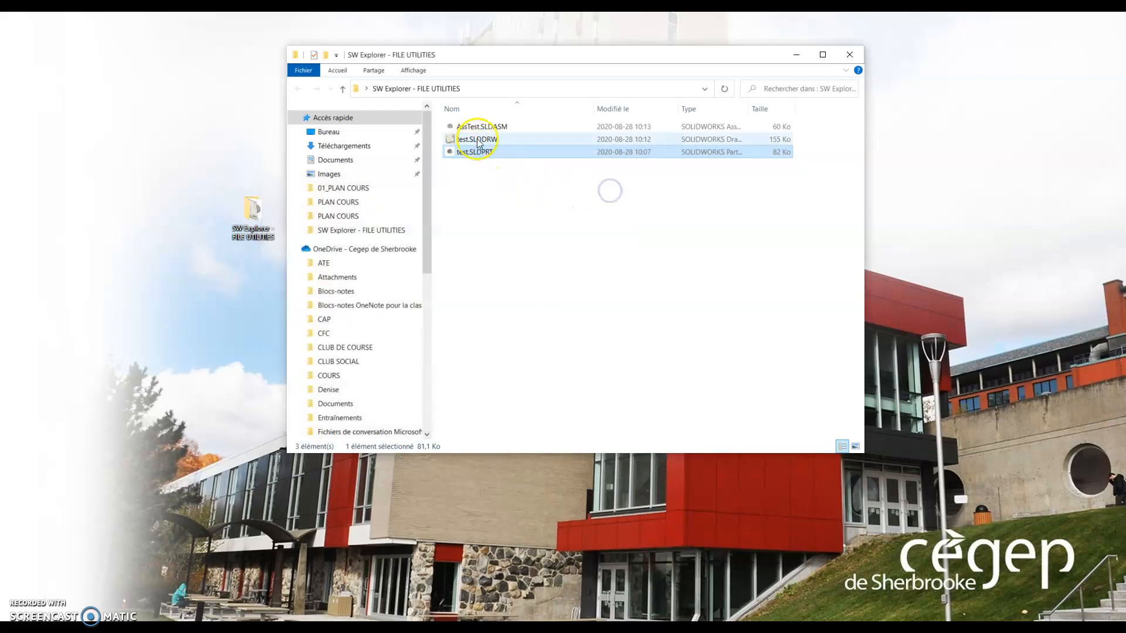
Step: Open Pack and Go for the AssTest.SLDASM assembly with drawings and Toolbox components included
right_click(484, 130)
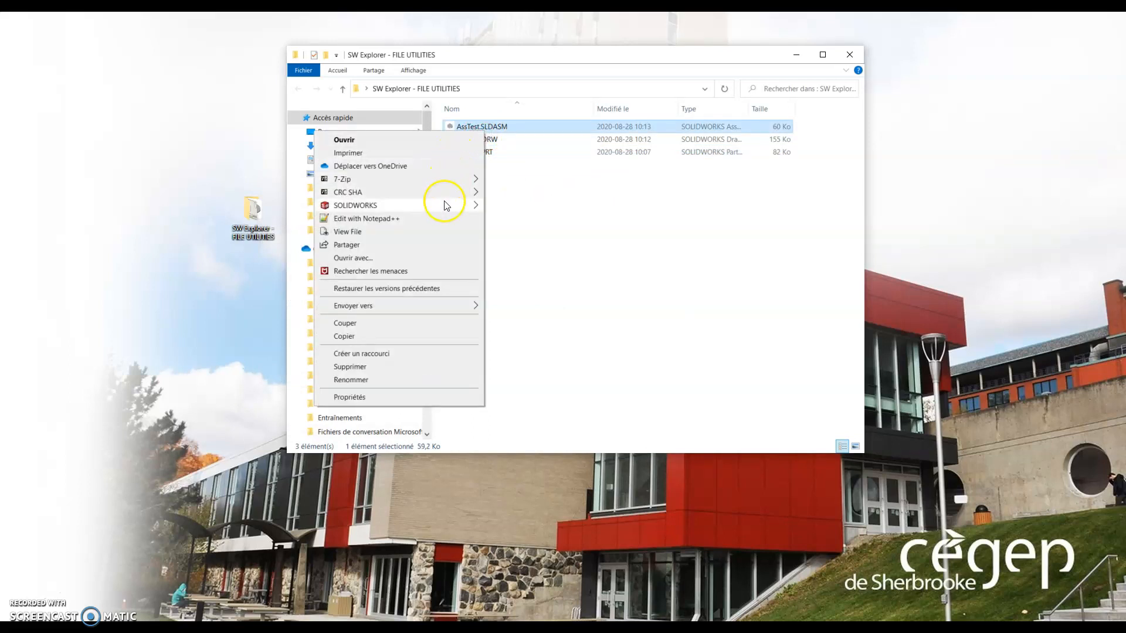
mouse_move(442, 202)
left_click(519, 221)
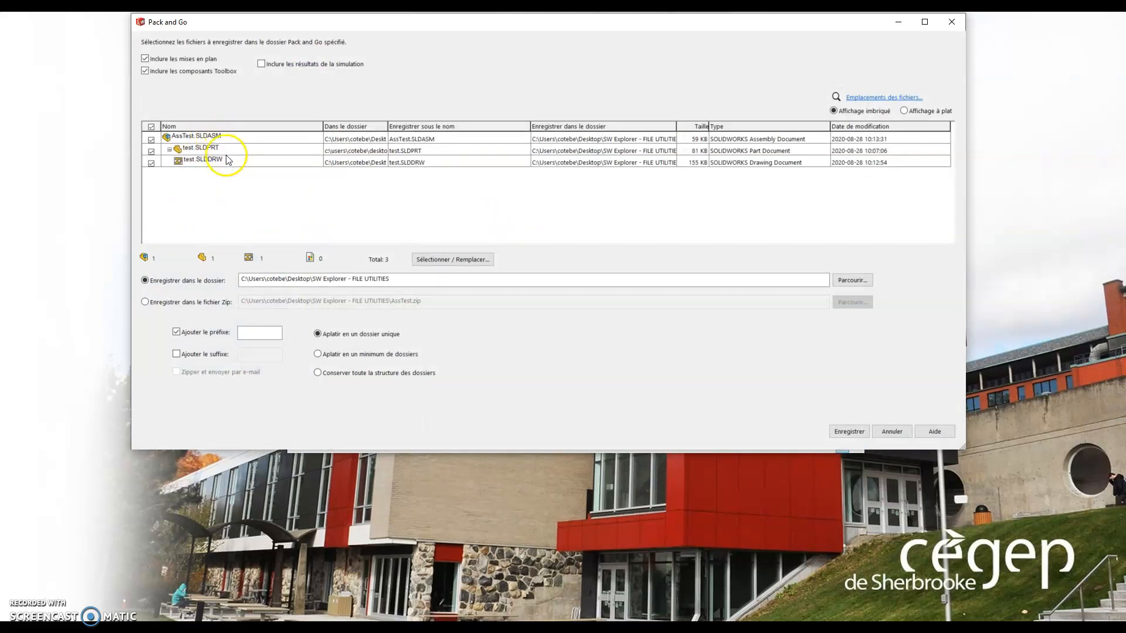
left_click(194, 58)
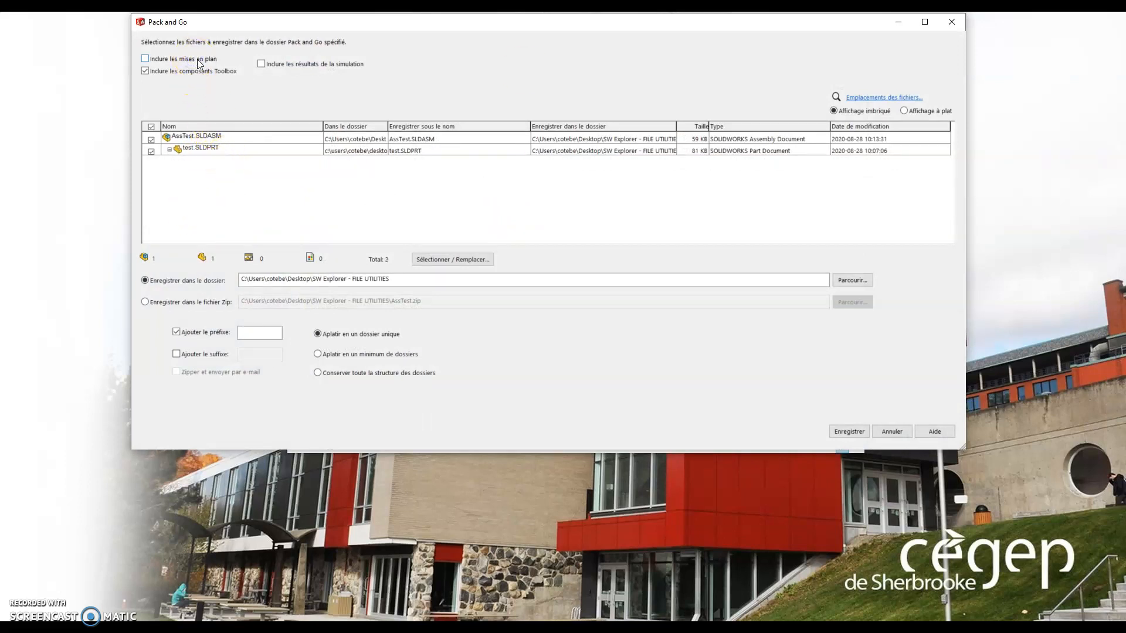
left_click(197, 59)
left_click(189, 70)
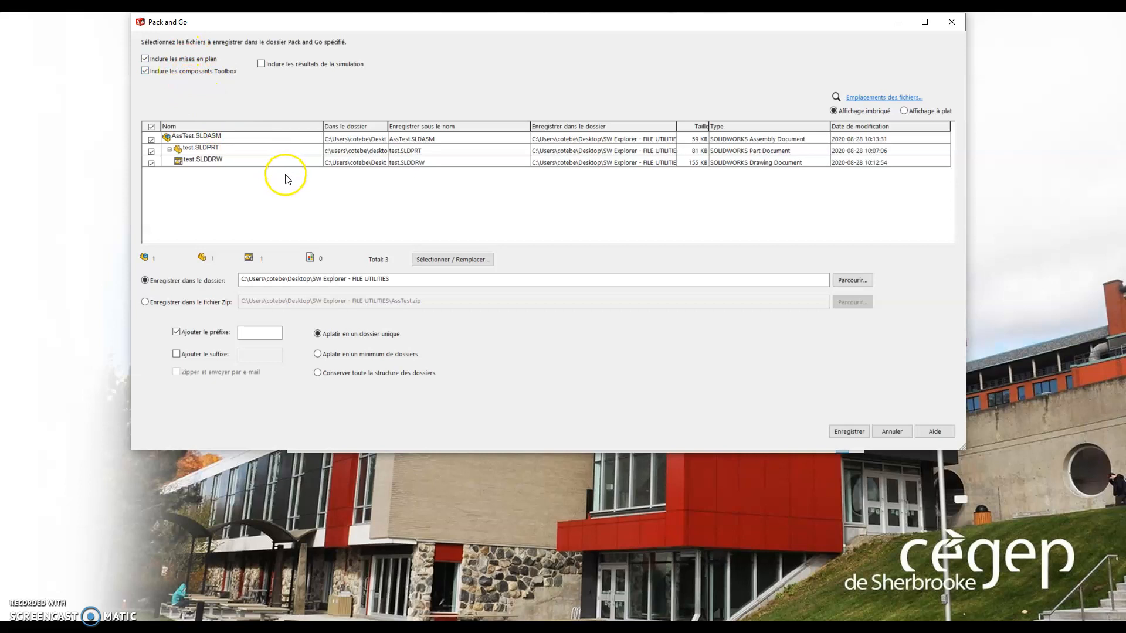
Step: Resize the Pack and Go file list columns to read the full paths, and compare the flat view with the nested view
left_click_drag(389, 126, 491, 137)
left_click_drag(323, 126, 259, 127)
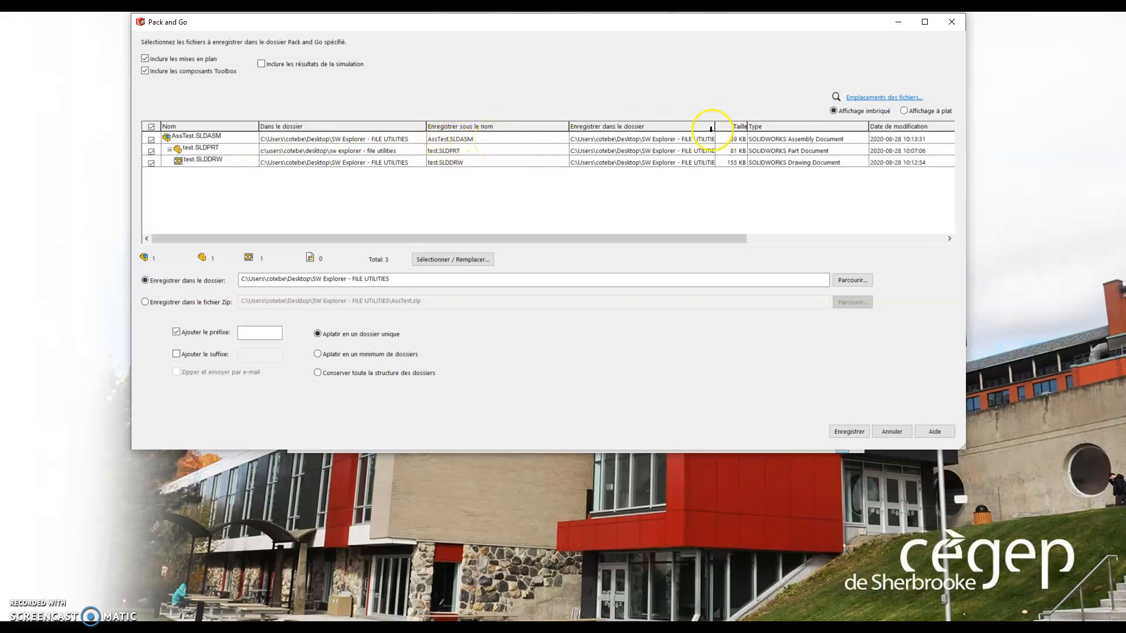
left_click_drag(715, 126, 740, 126)
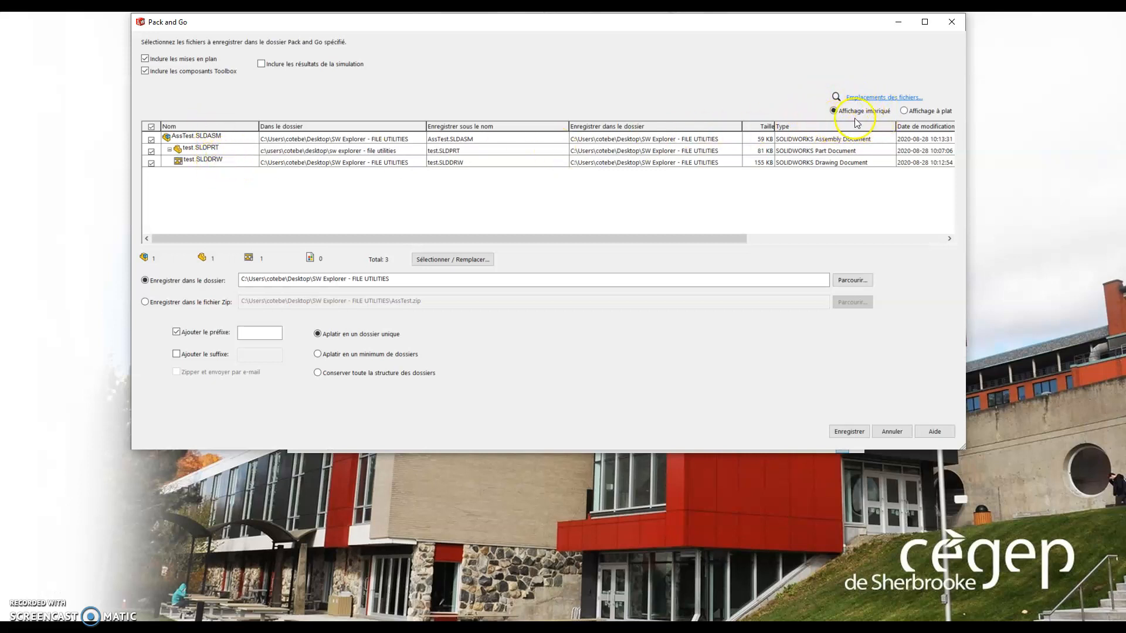
left_click(904, 111)
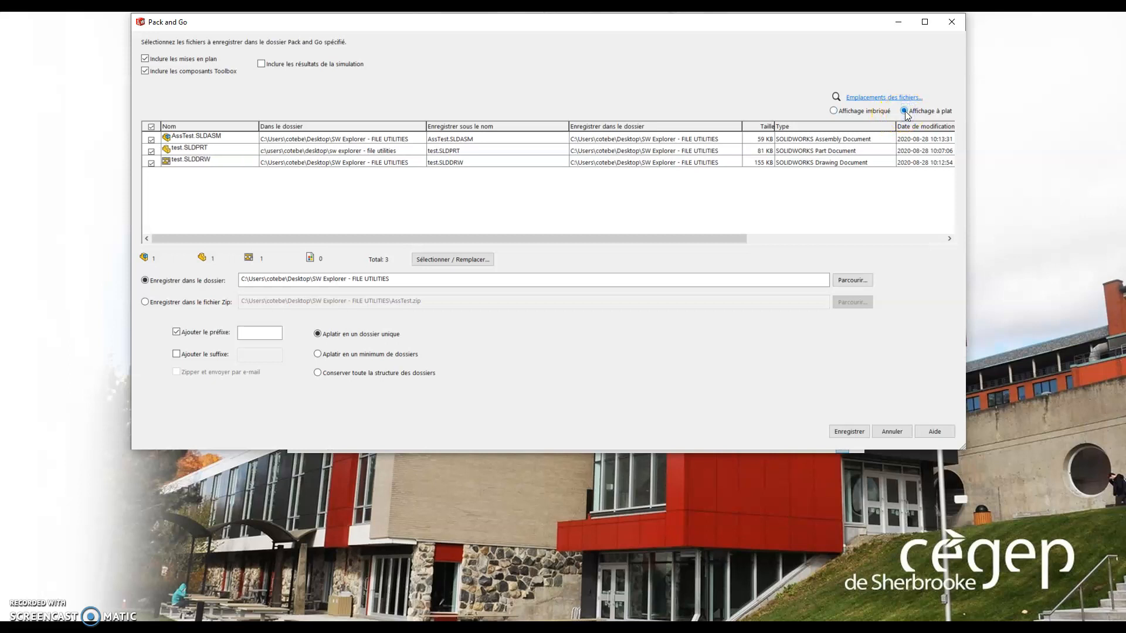
left_click(833, 110)
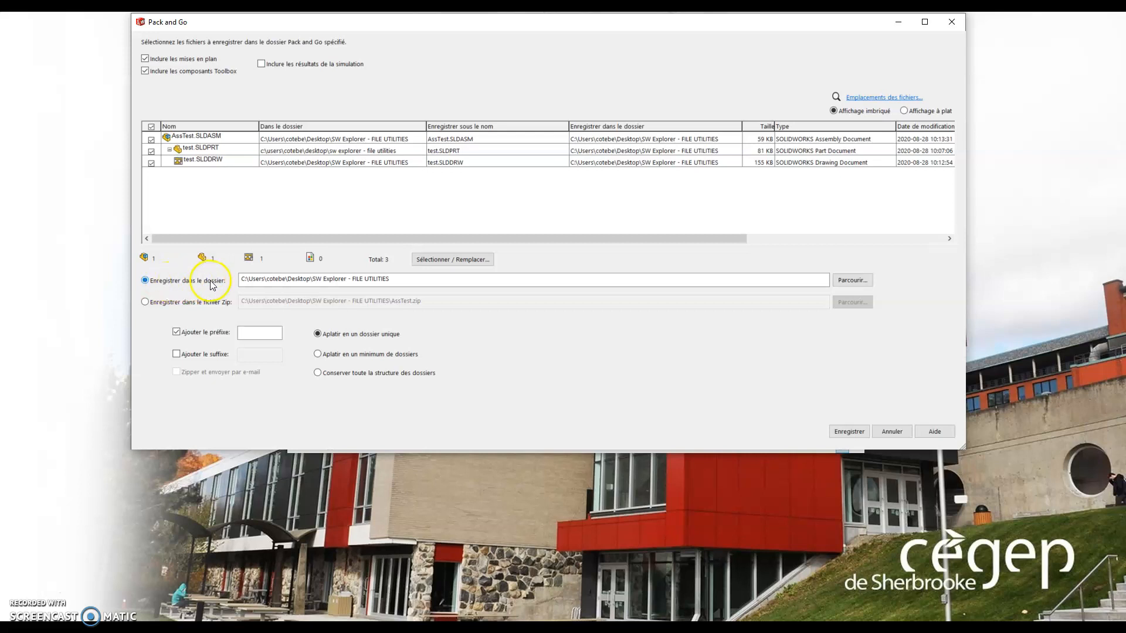
Step: Create a folder named Copie #2 inside SW Explorer - FILE UTILITIES, set it as the Pack and Go destination, and widen the destination column
left_click(869, 281)
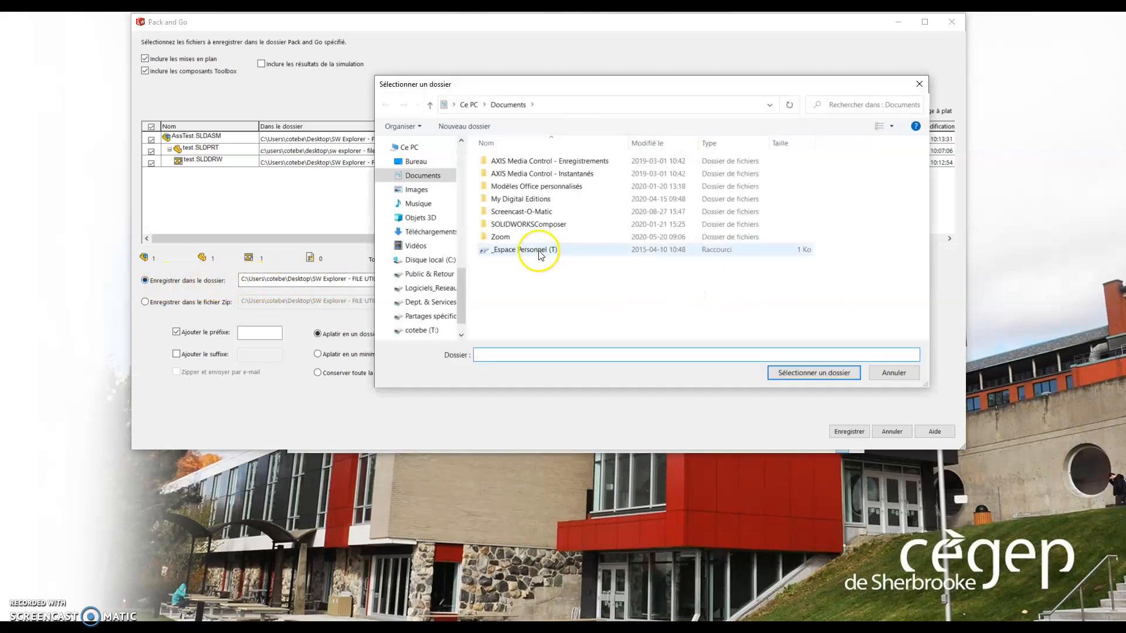
left_click(418, 162)
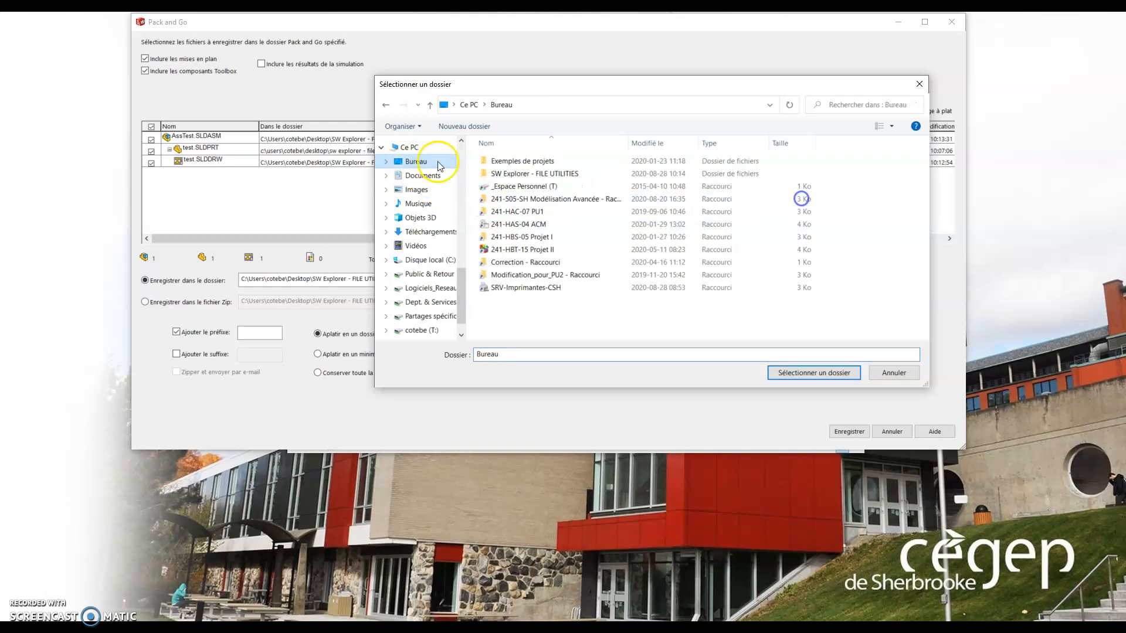
double_click(537, 176)
left_click(463, 126)
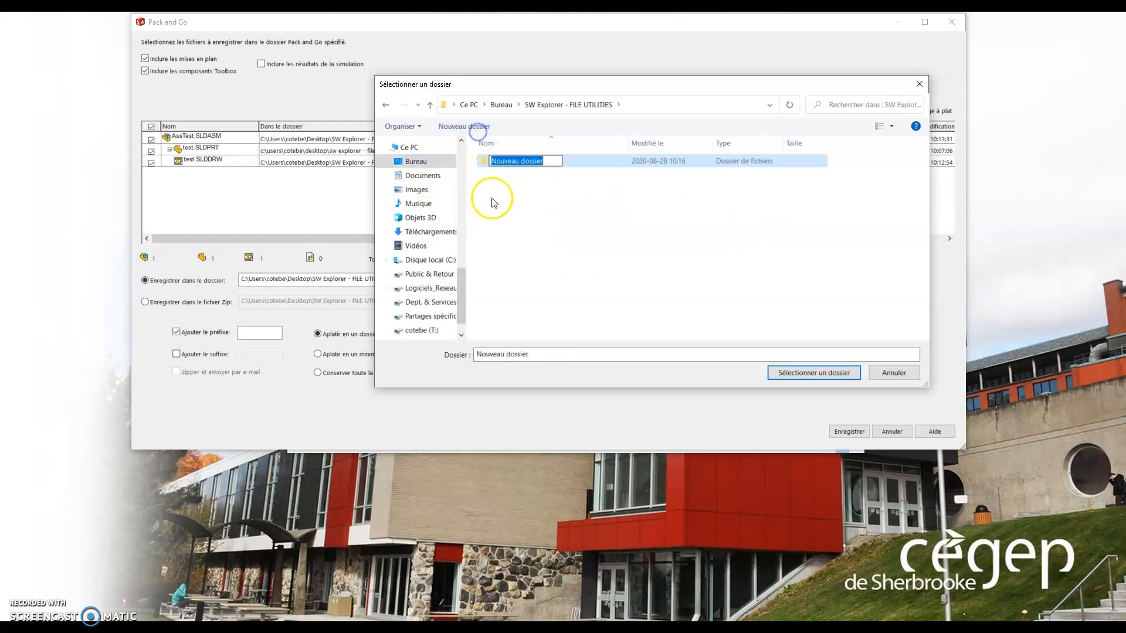
type("Copie #2")
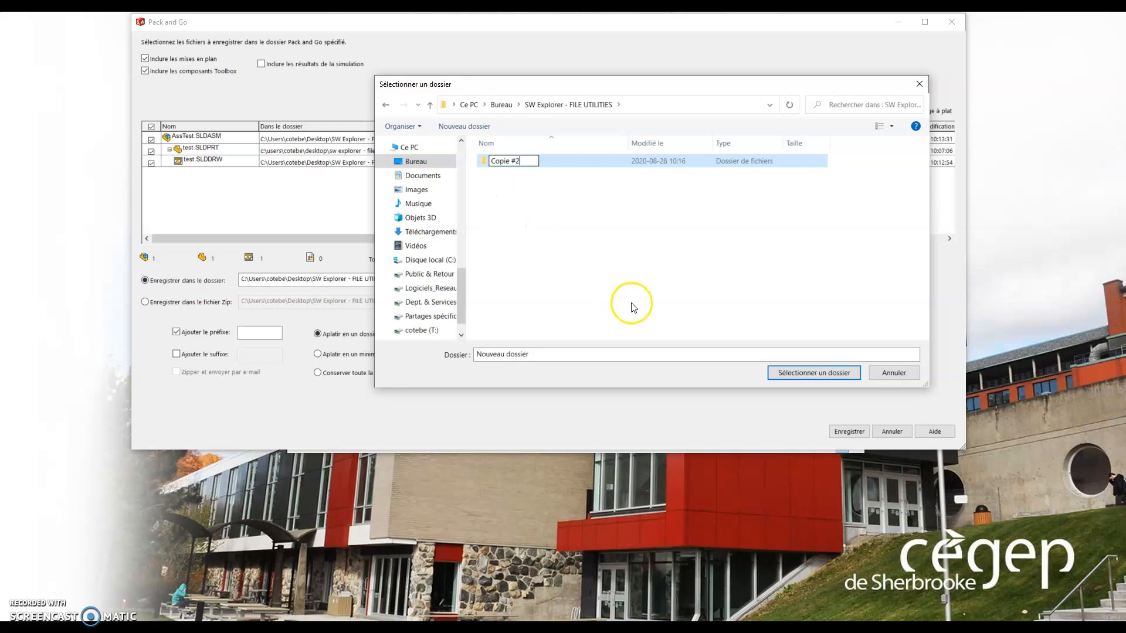
key("Return")
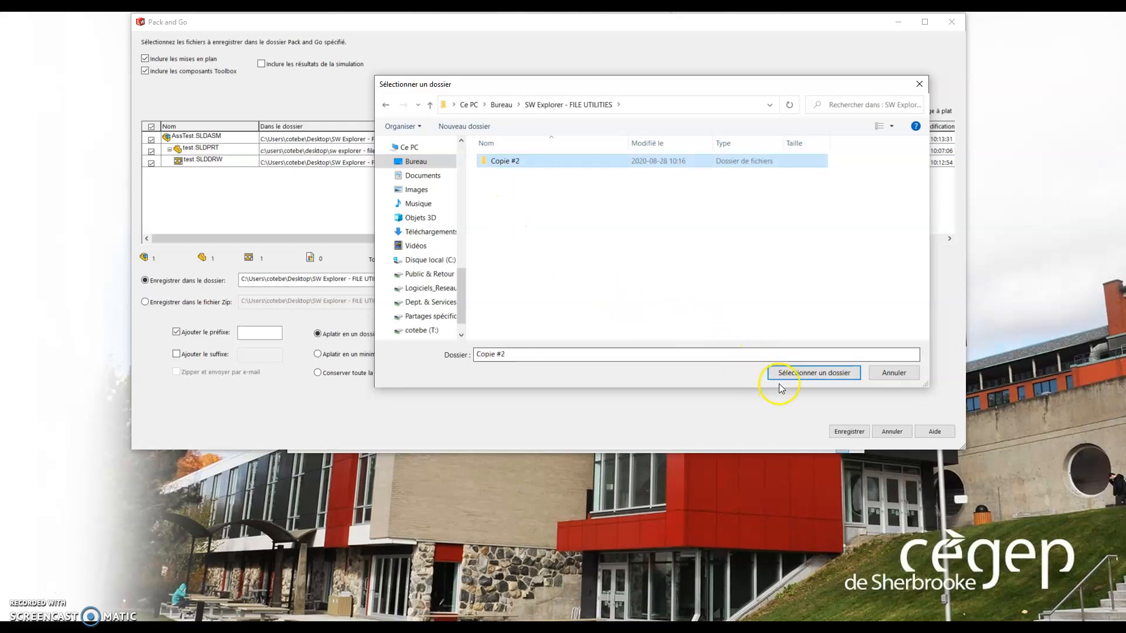
left_click(791, 373)
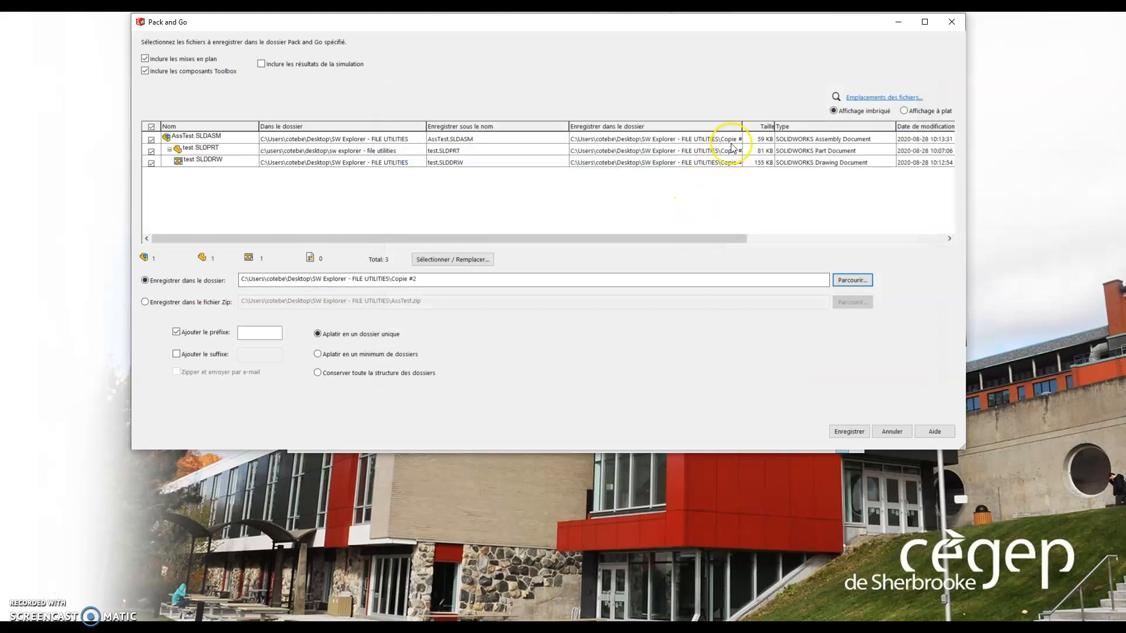
left_click_drag(742, 127, 772, 127)
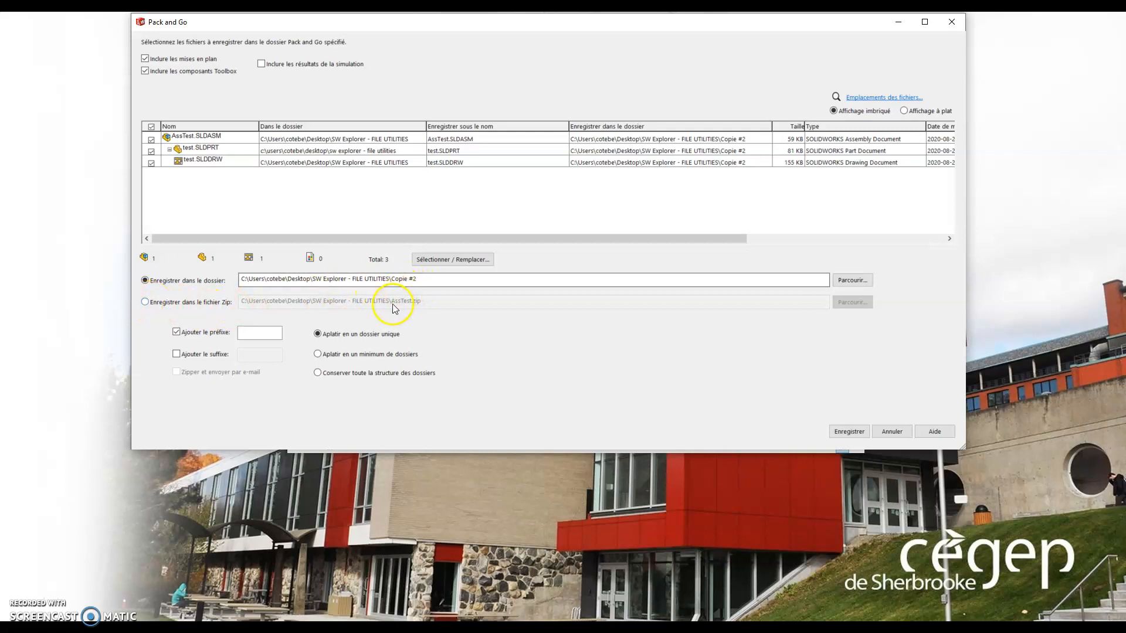
Step: Try the Zip file destination and the folder structure options, then restore saving to the Copie #2 folder flattened to a single folder
left_click(145, 302)
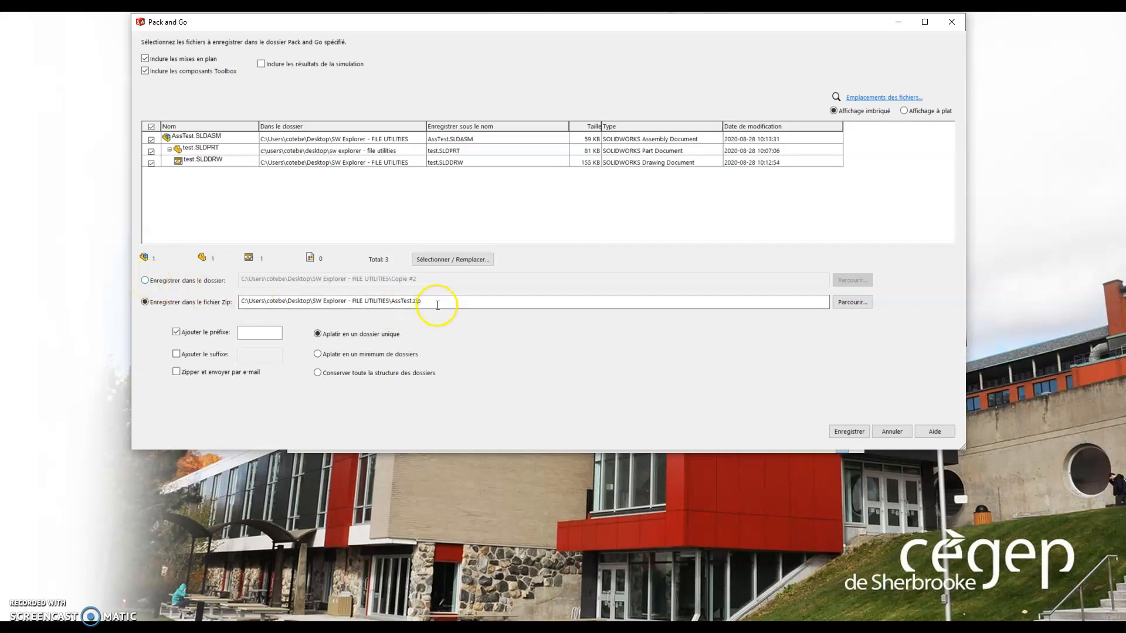
left_click(145, 280)
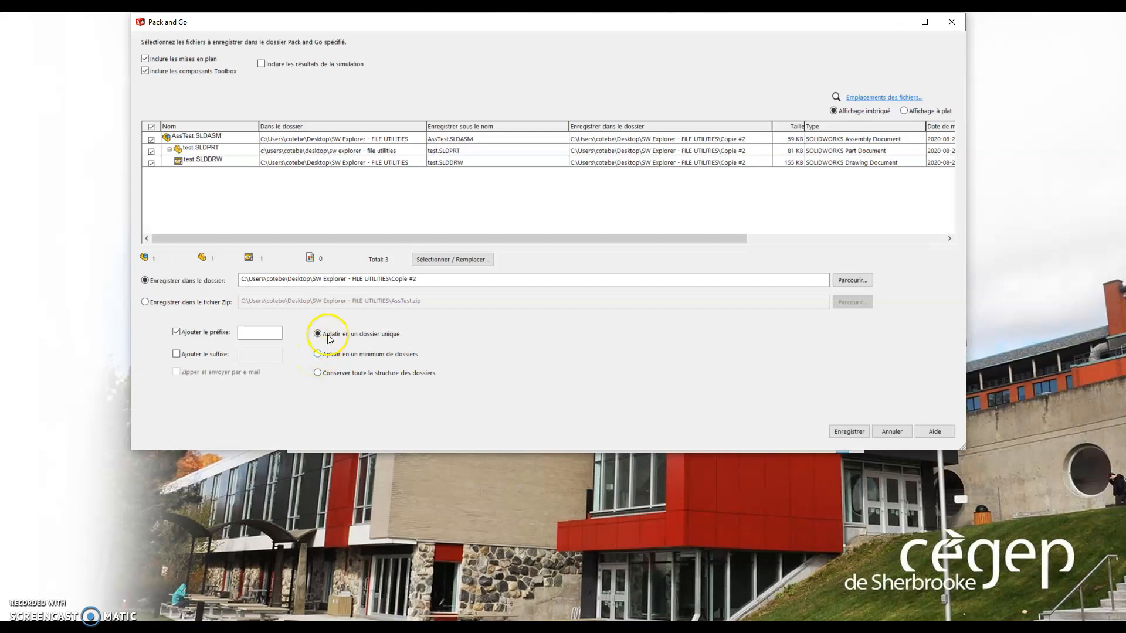
left_click(327, 376)
left_click(384, 376)
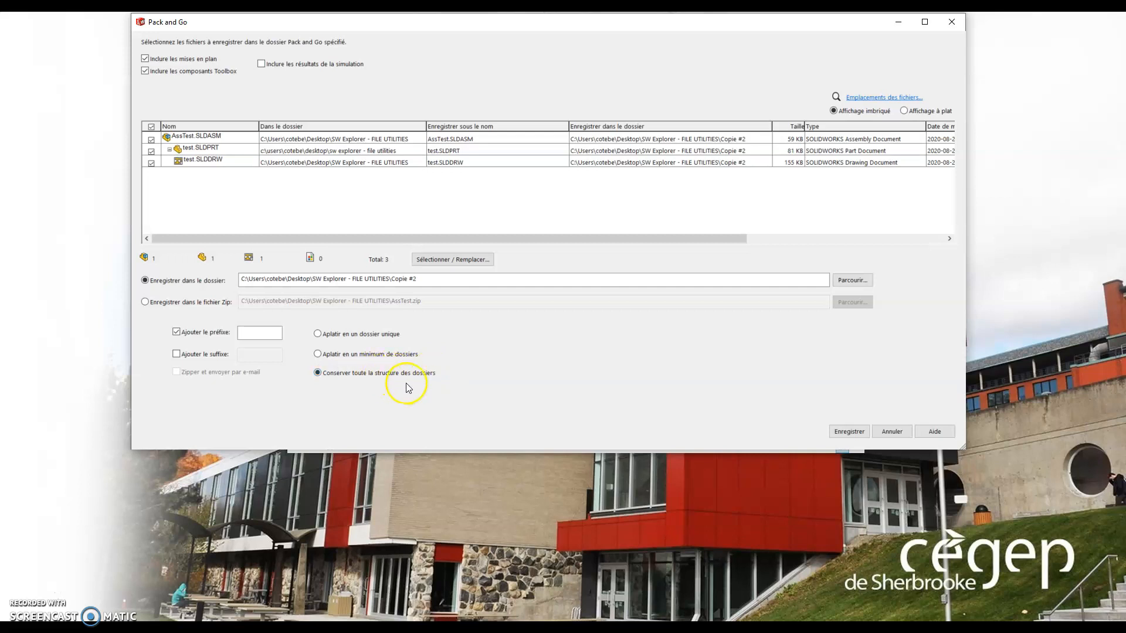
left_click(376, 334)
left_click(352, 355)
left_click(317, 334)
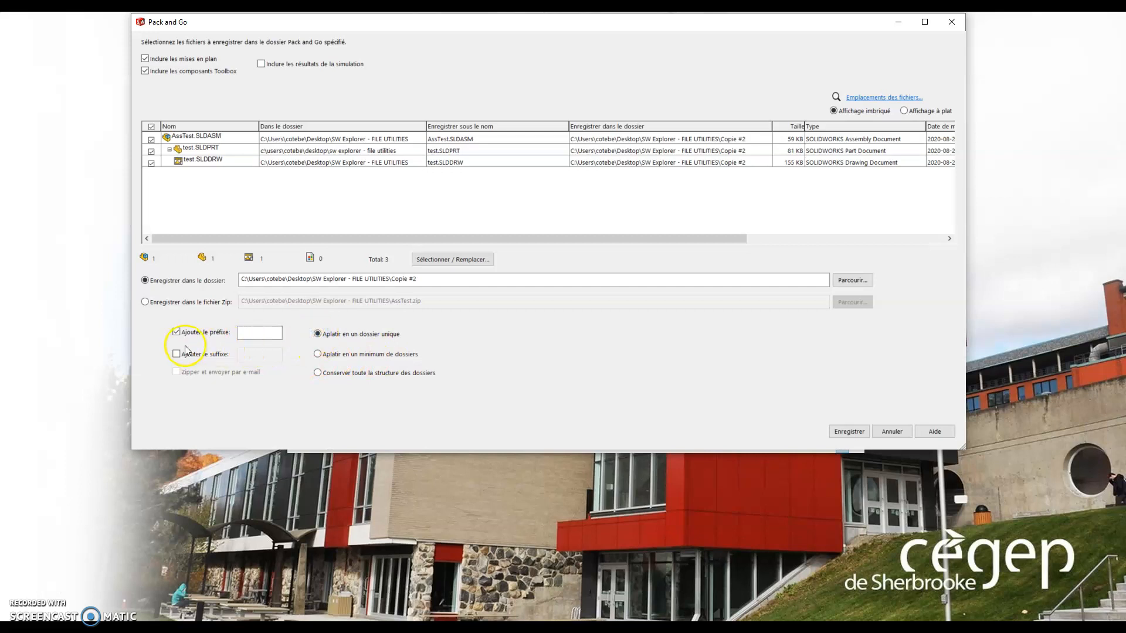
Step: Add the prefix 1234- to the copied file names and save the Pack and Go set
left_click(248, 334)
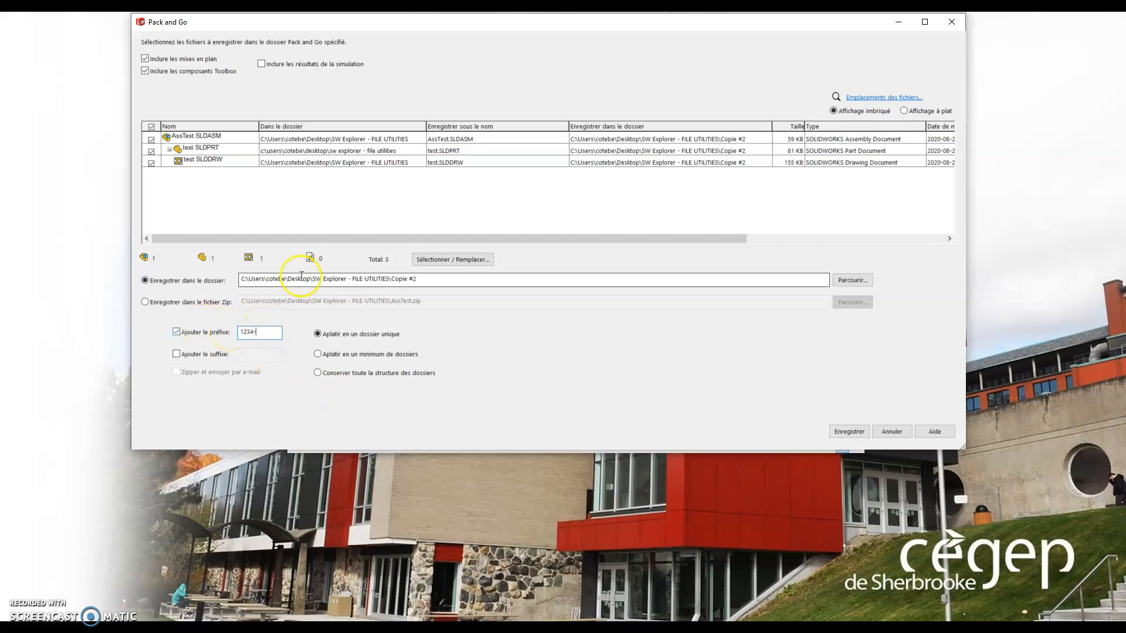
left_click(498, 127)
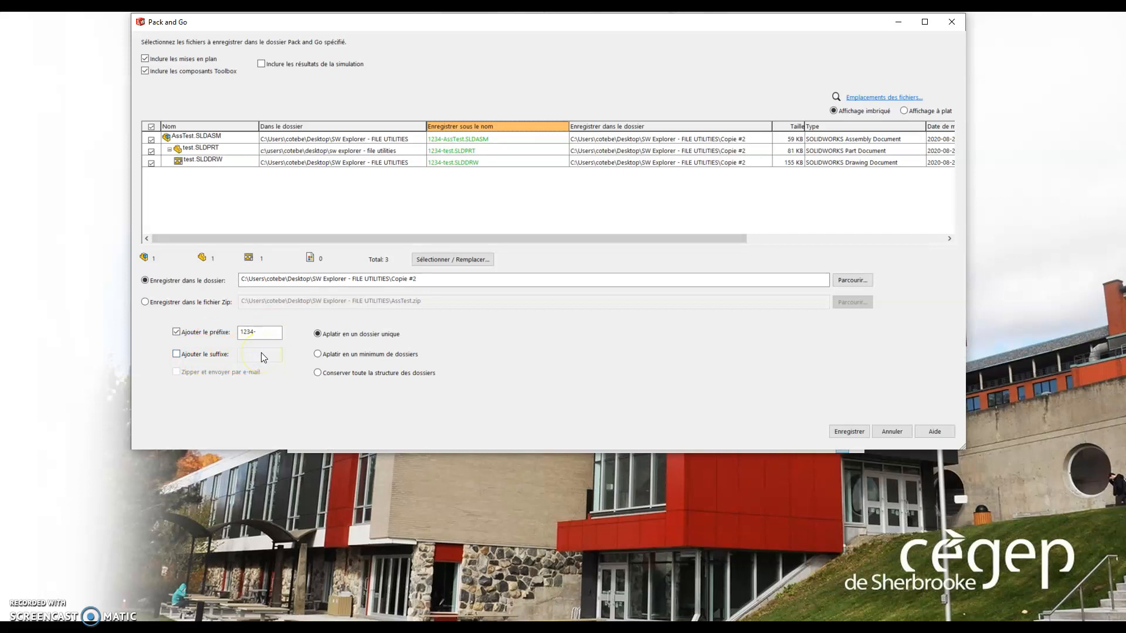
left_click(254, 335)
left_click(850, 432)
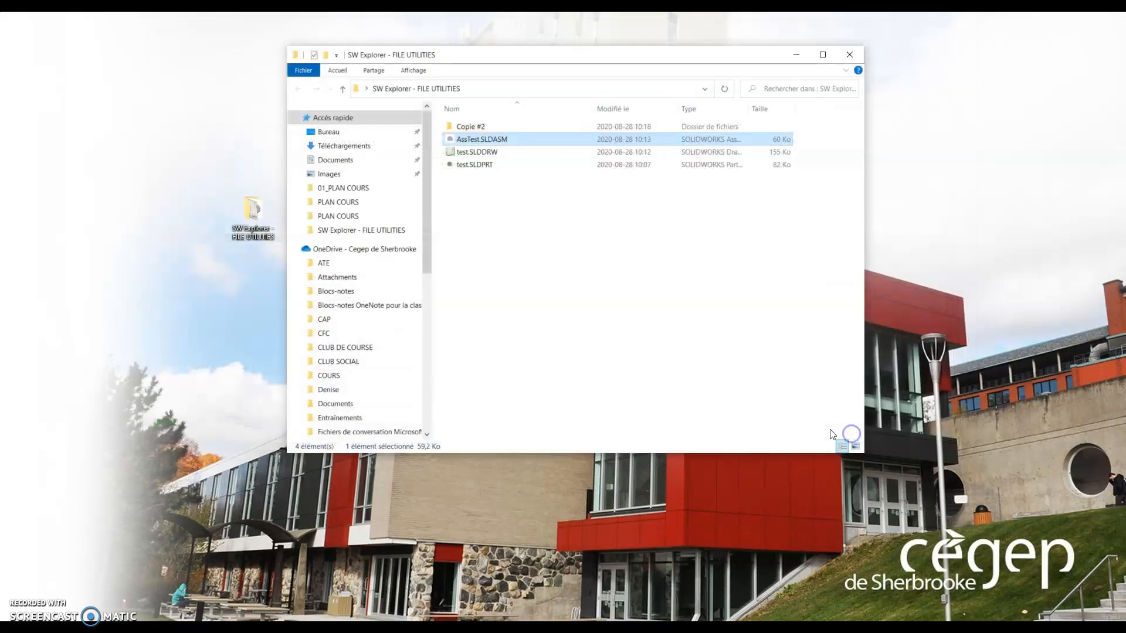
Step: Open the copied assembly 1234-AssTest.SLDASM from the Copie #2 folder and open its test component as a part
double_click(470, 126)
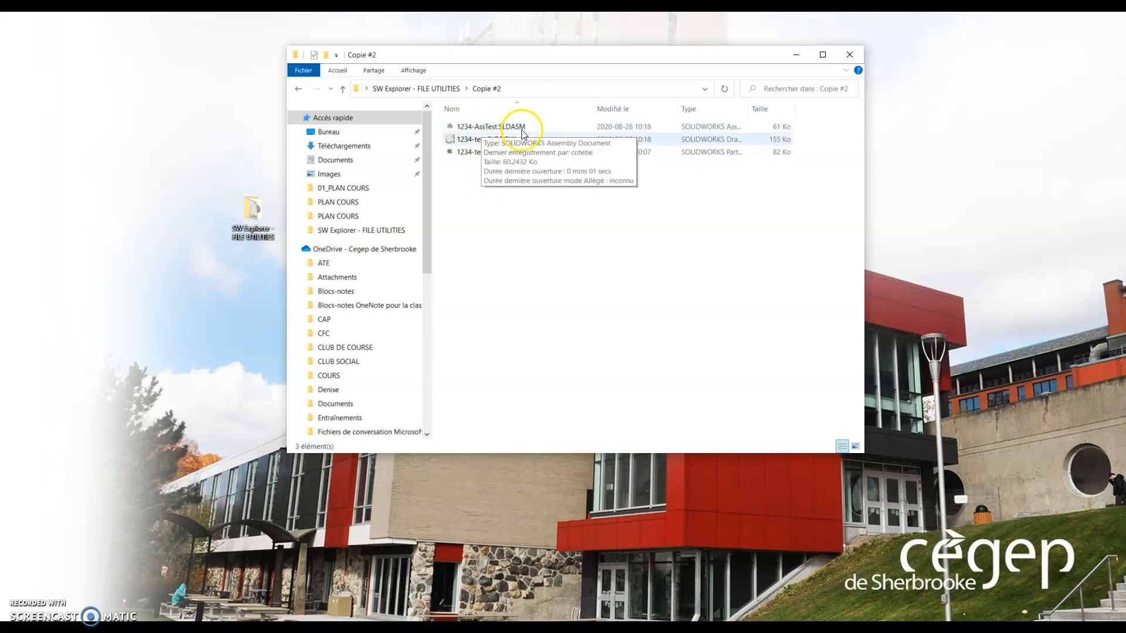
double_click(503, 128)
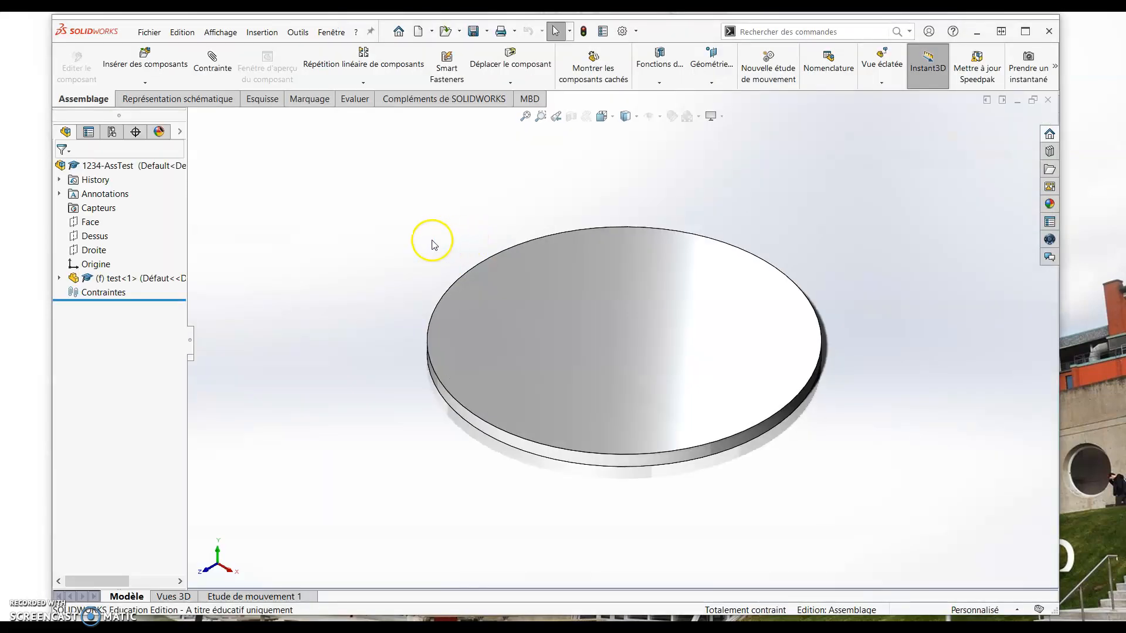
right_click(120, 280)
left_click(131, 217)
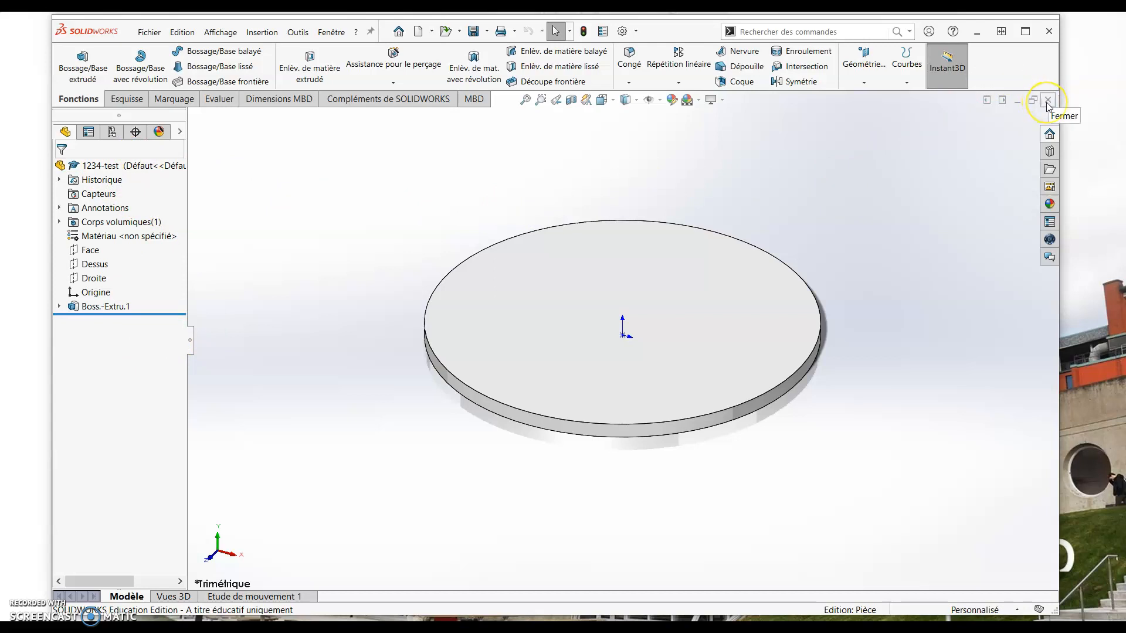
Step: Open the drawing associated with the 1234-test part to check its reference
right_click(535, 230)
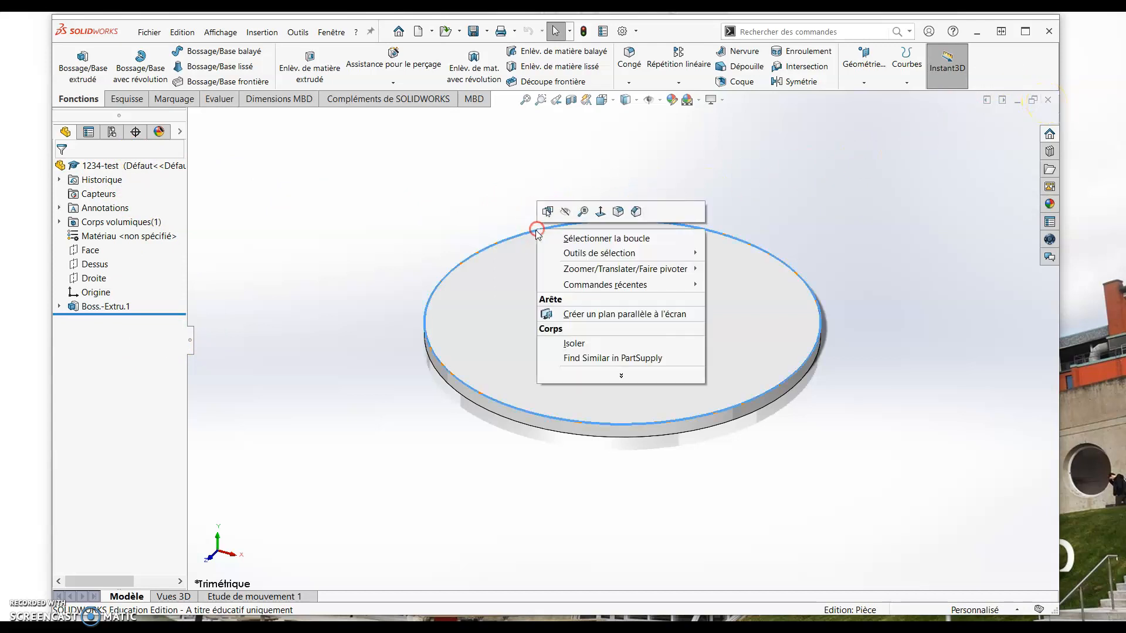
right_click(86, 164)
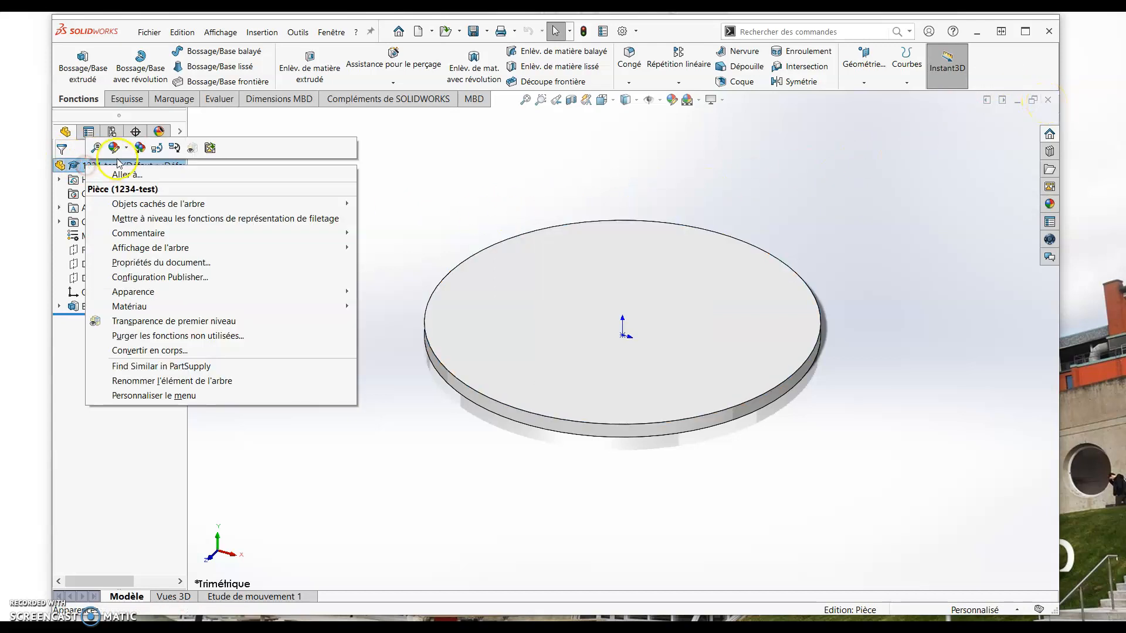
left_click(208, 146)
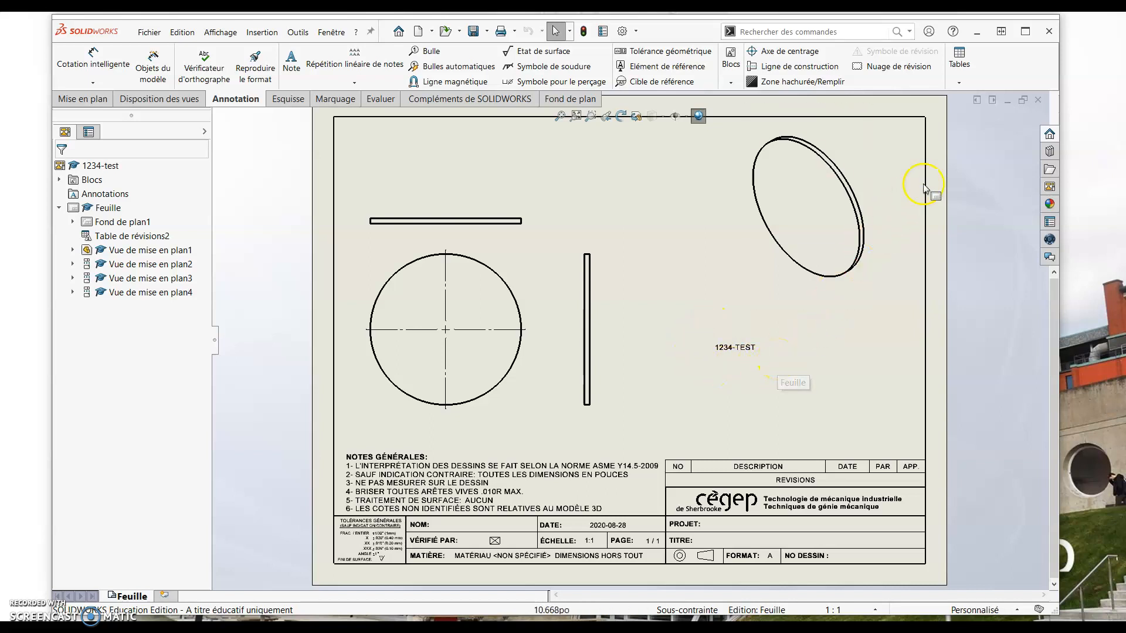
Step: Close the copied drawing, part and assembly without saving changes, and return to the SW Explorer - FILE UTILITIES folder
left_click(1037, 102)
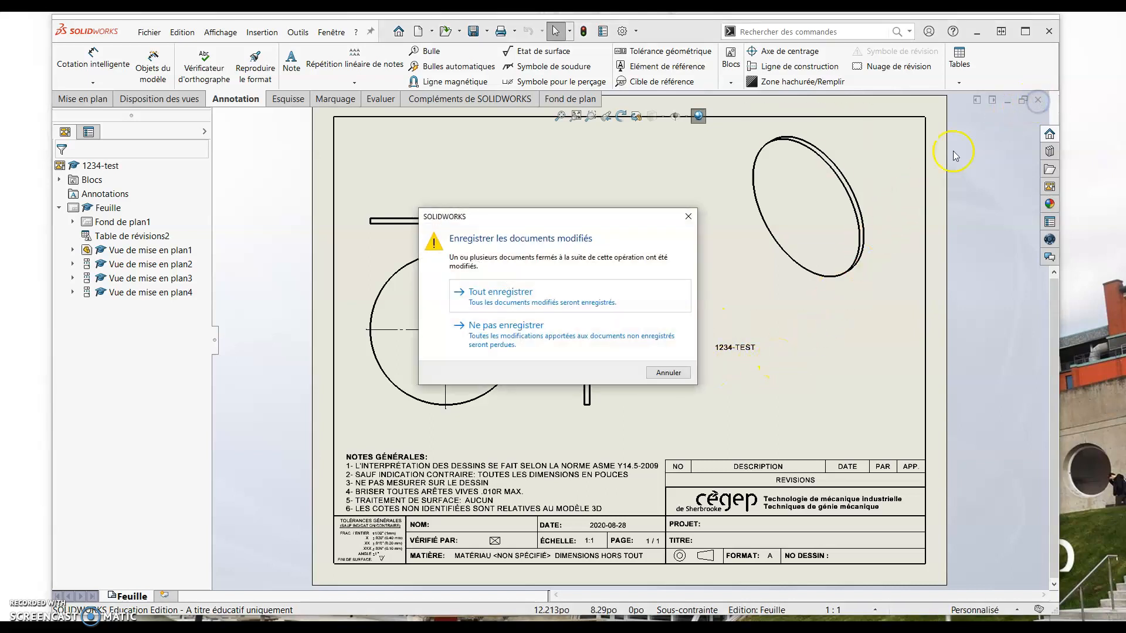
left_click(494, 332)
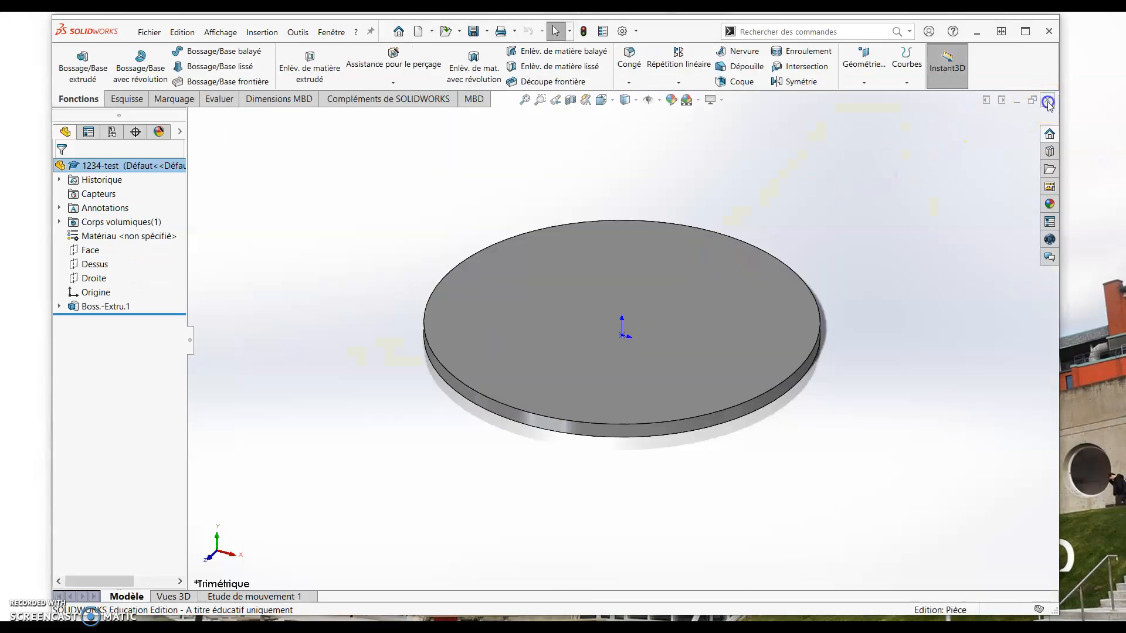
left_click(1048, 102)
left_click(1050, 100)
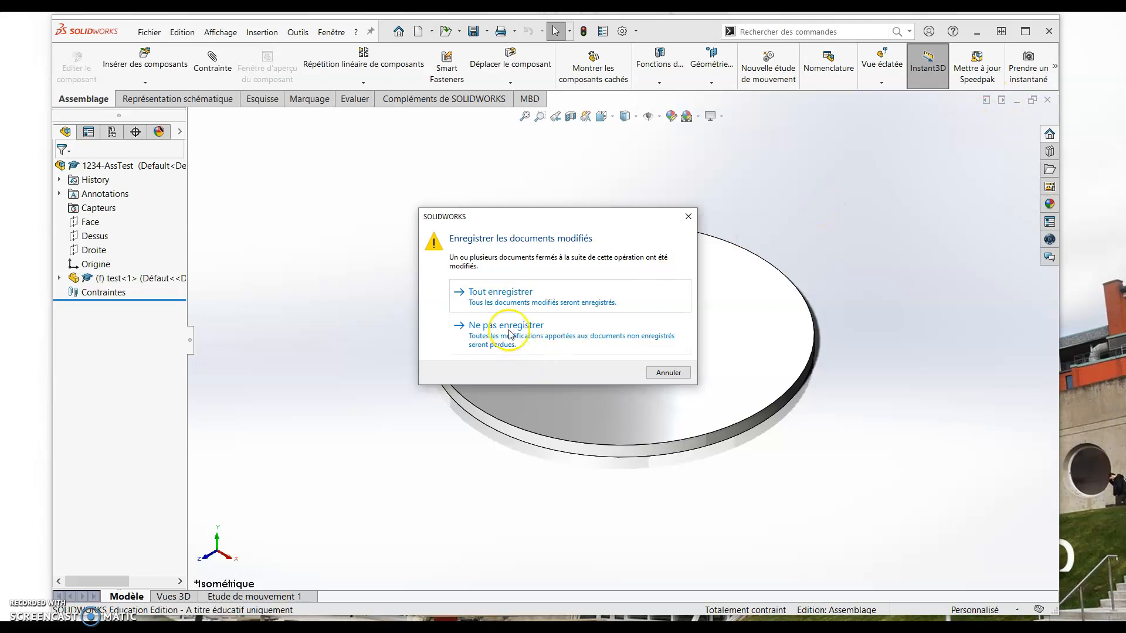
left_click(508, 327)
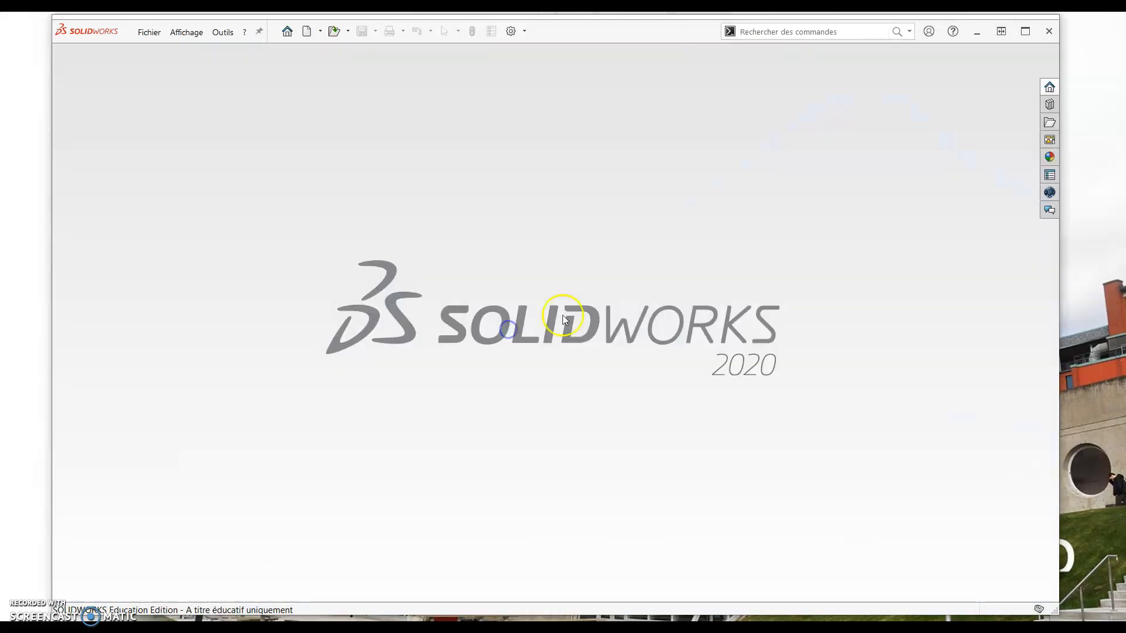
left_click(977, 37)
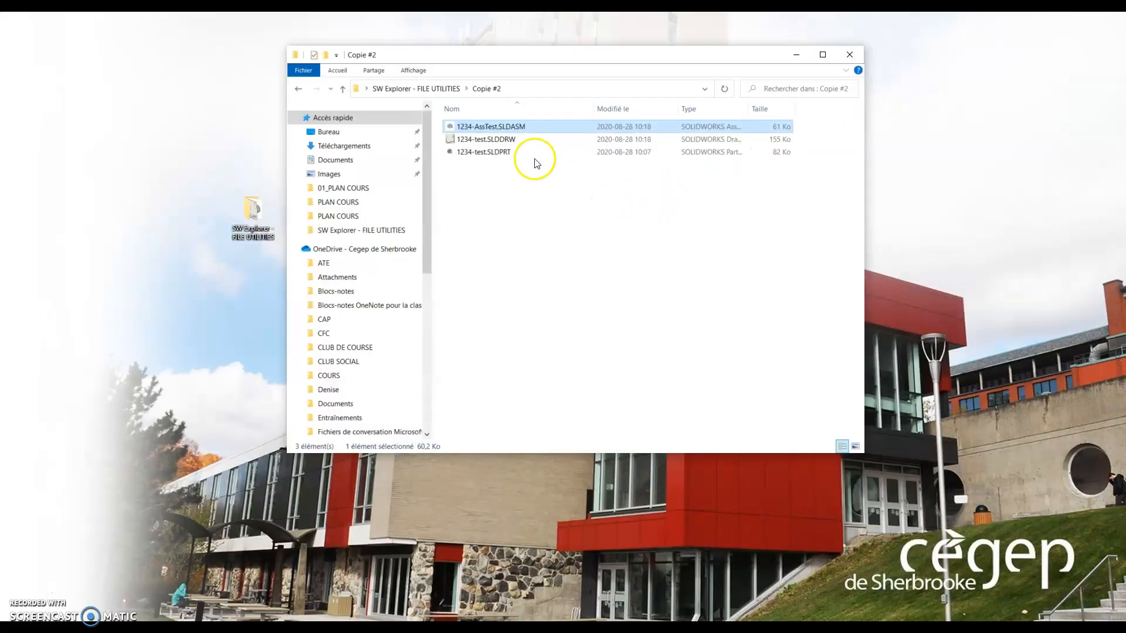
left_click(455, 88)
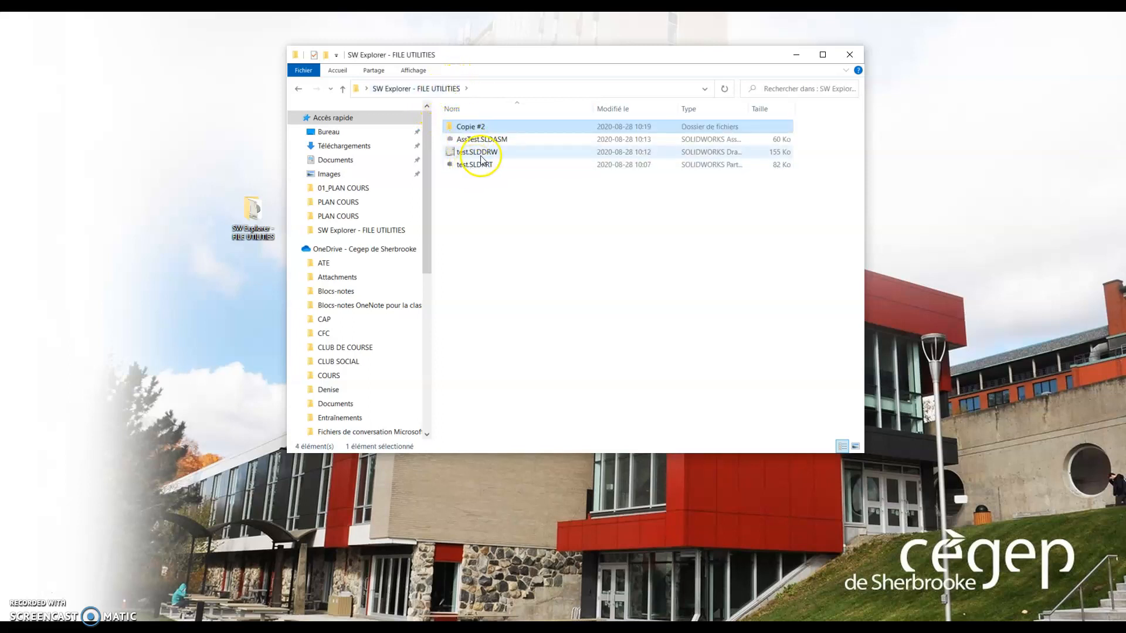